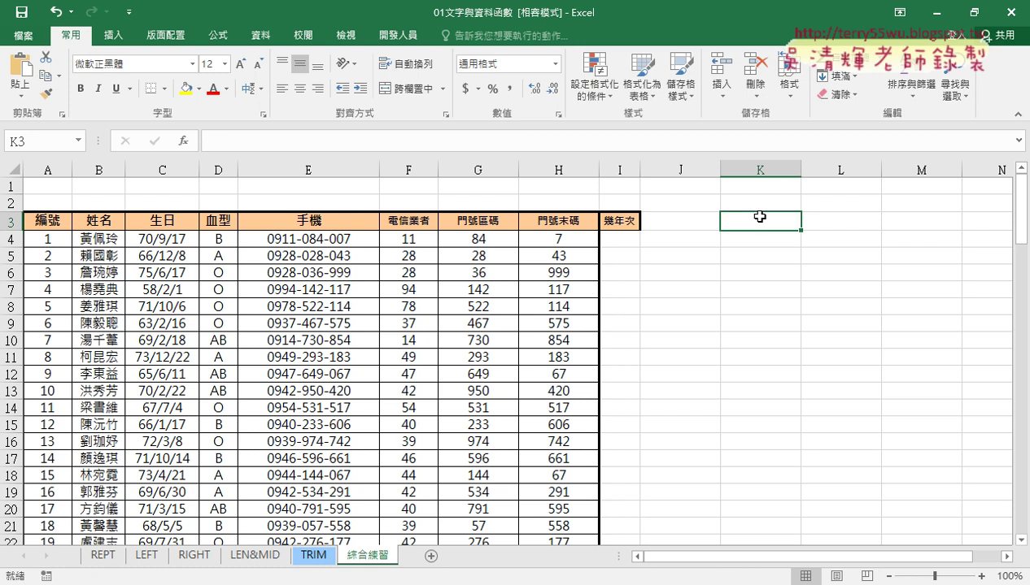
# Check the birth date stored in C4 and widen the empty 幾年次 column I slightly.
pyautogui.click(618, 240)
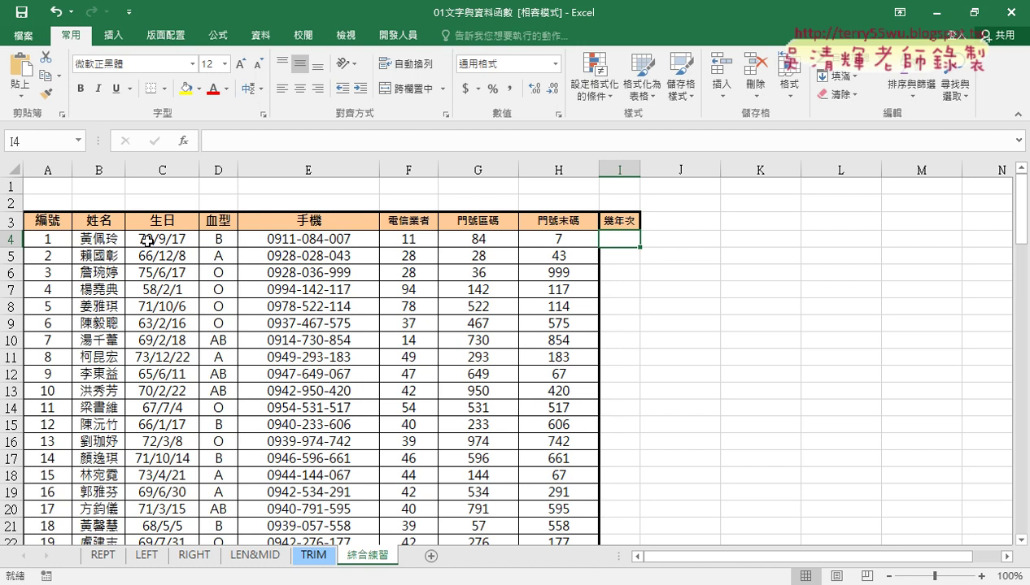
pyautogui.click(159, 241)
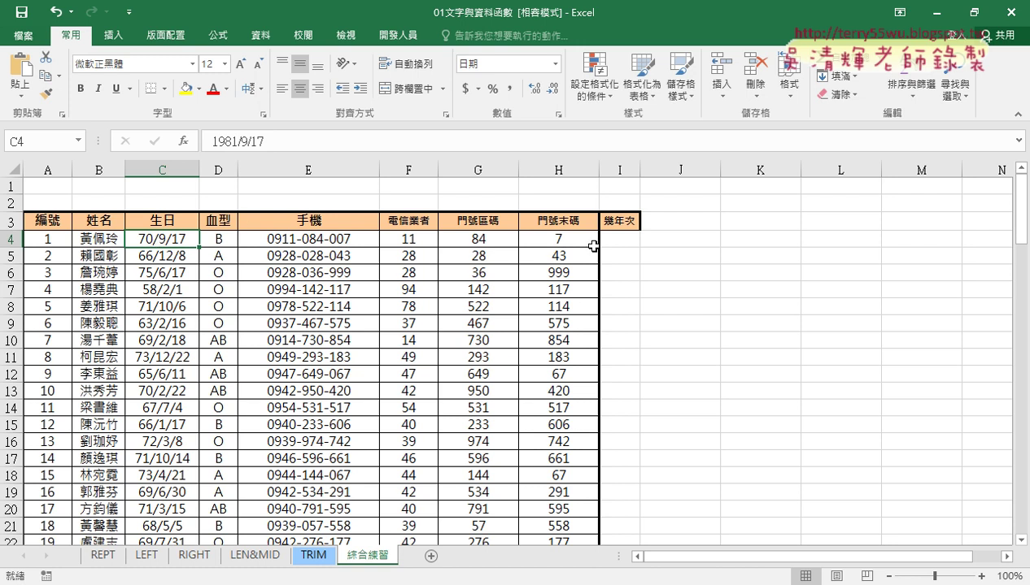
pyautogui.click(620, 241)
pyautogui.moveTo(640, 170); pyautogui.dragTo(649, 170)
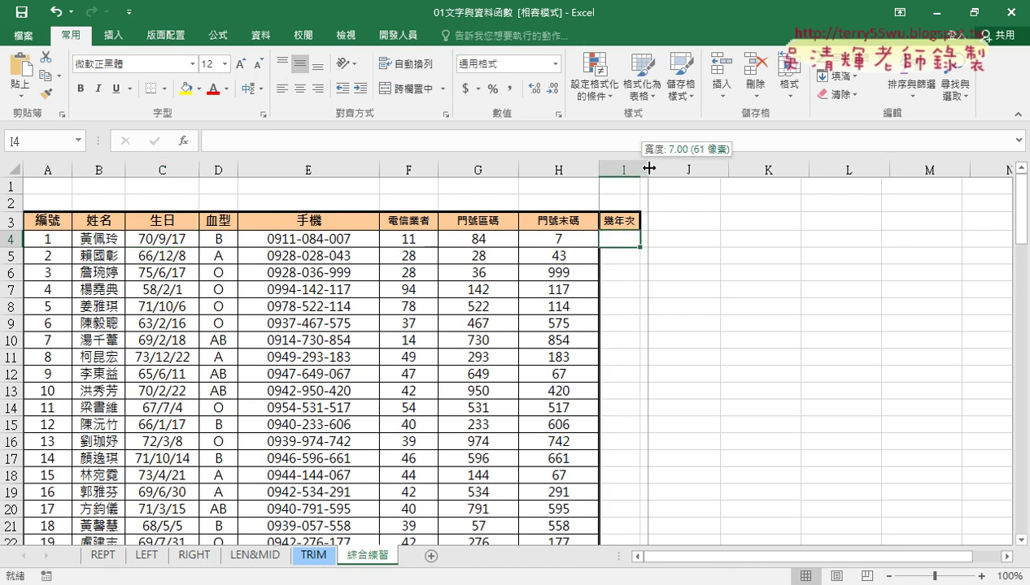
pyautogui.click(158, 240)
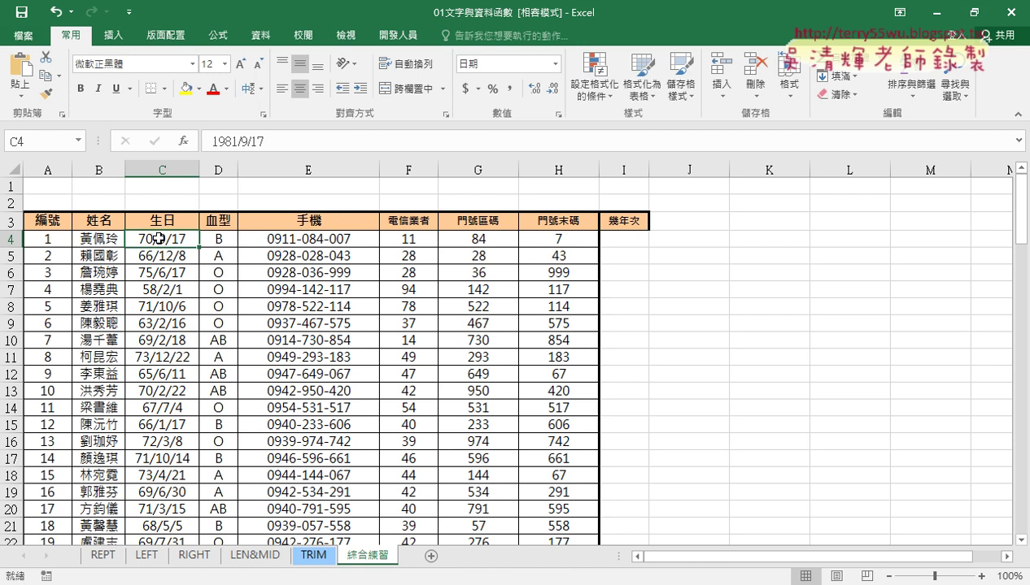
pyautogui.rightClick(160, 237)
pyautogui.click(216, 493)
pyautogui.moveTo(279, 167); pyautogui.dragTo(612, 96)
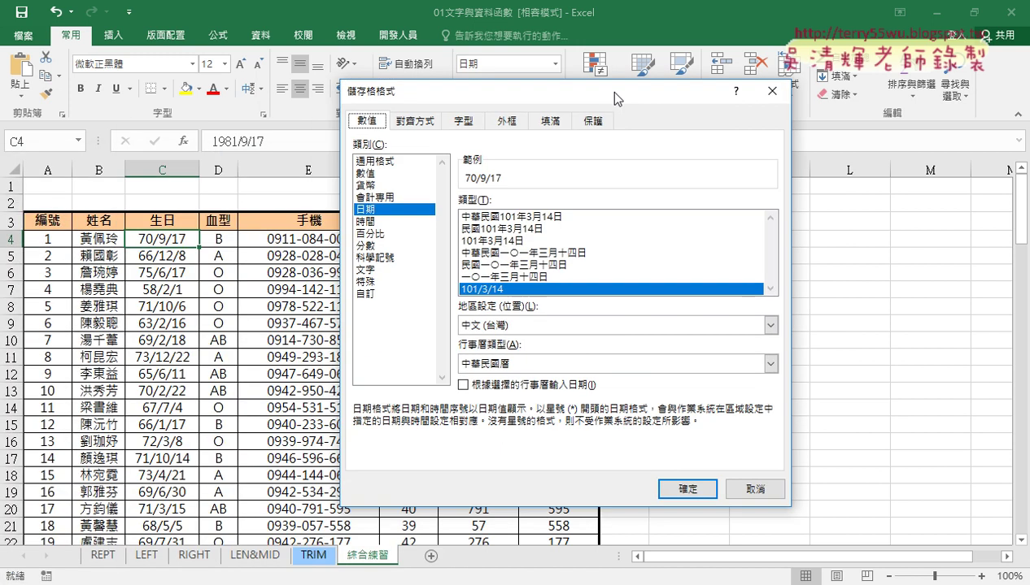
pyautogui.click(368, 293)
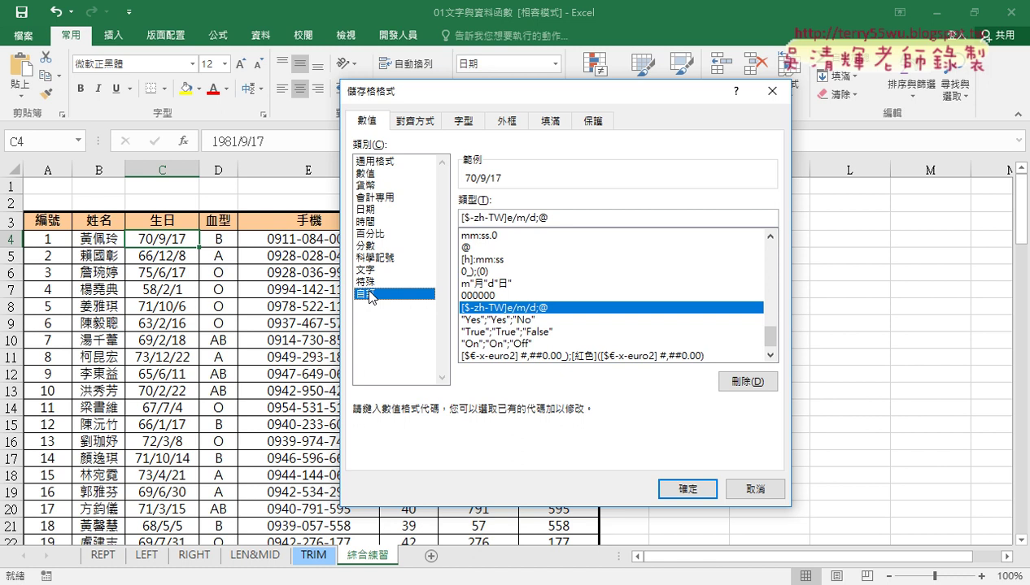
pyautogui.moveTo(555, 217); pyautogui.dragTo(429, 219)
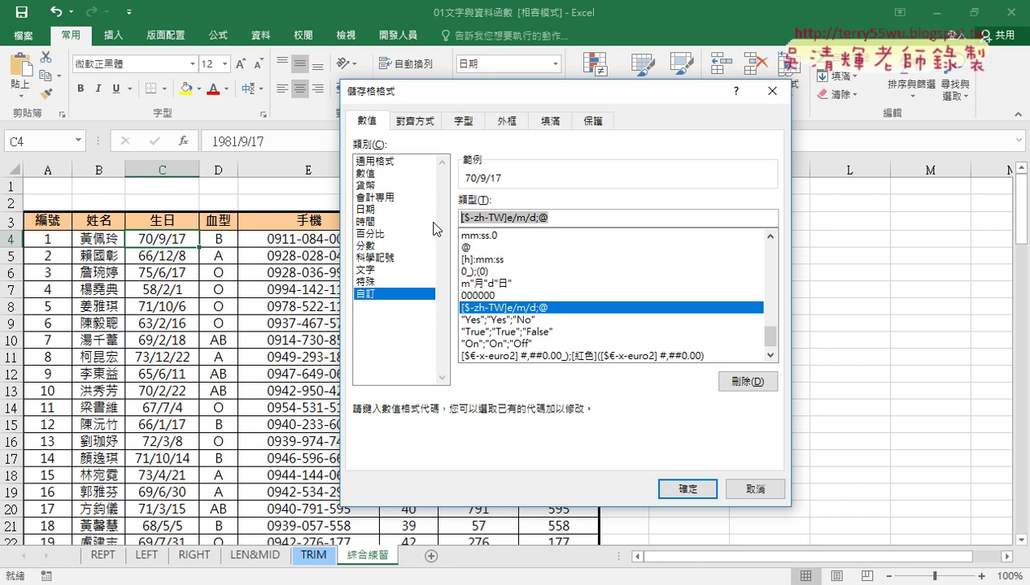
pyautogui.rightClick(505, 217)
pyautogui.click(545, 246)
pyautogui.click(754, 488)
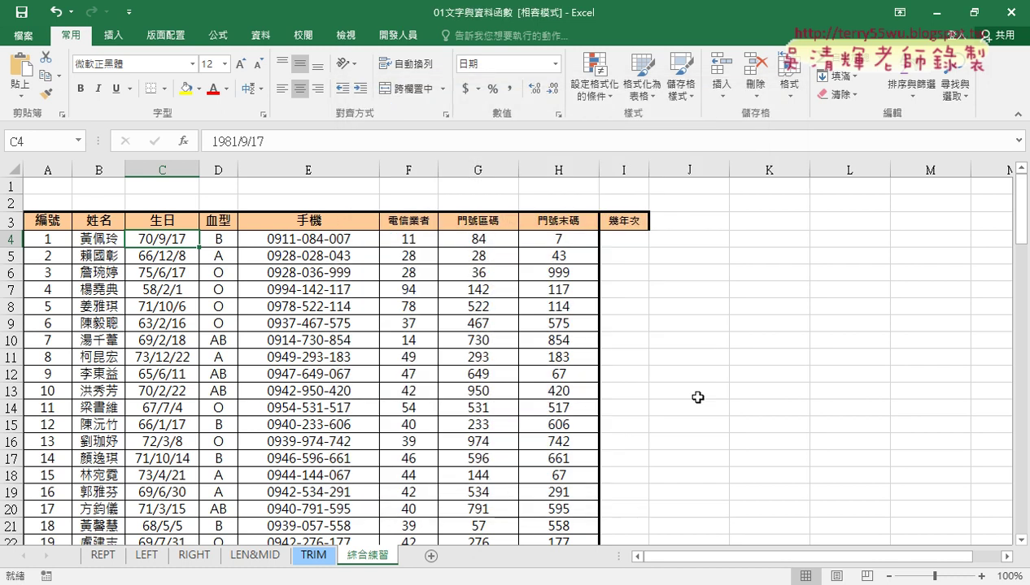
# Start inserting the TEXT function into cell I4.
pyautogui.click(622, 239)
pyautogui.click(184, 141)
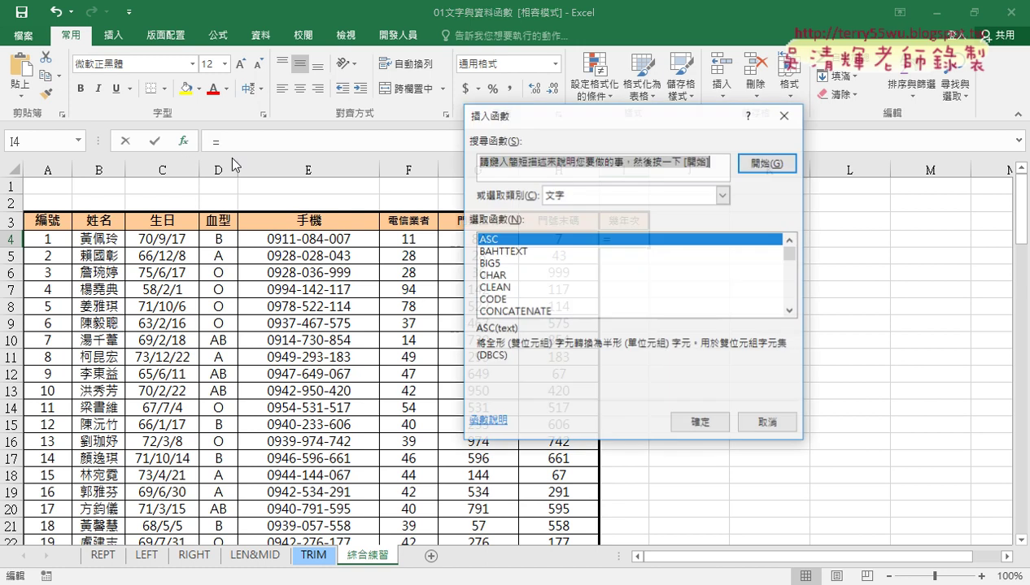
pyautogui.moveTo(789, 256); pyautogui.dragTo(793, 291)
pyautogui.click(512, 287)
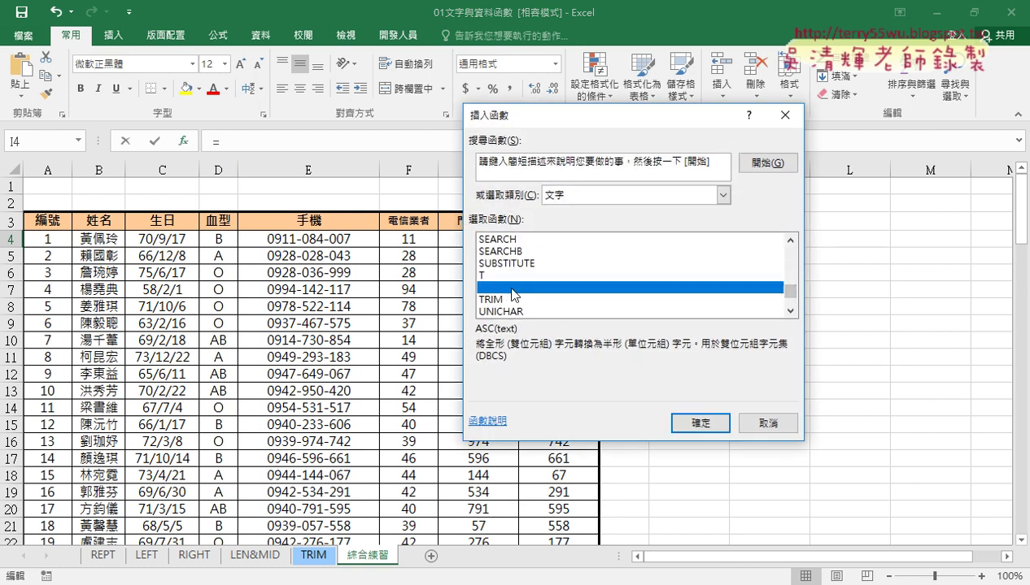
pyautogui.doubleClick(511, 289)
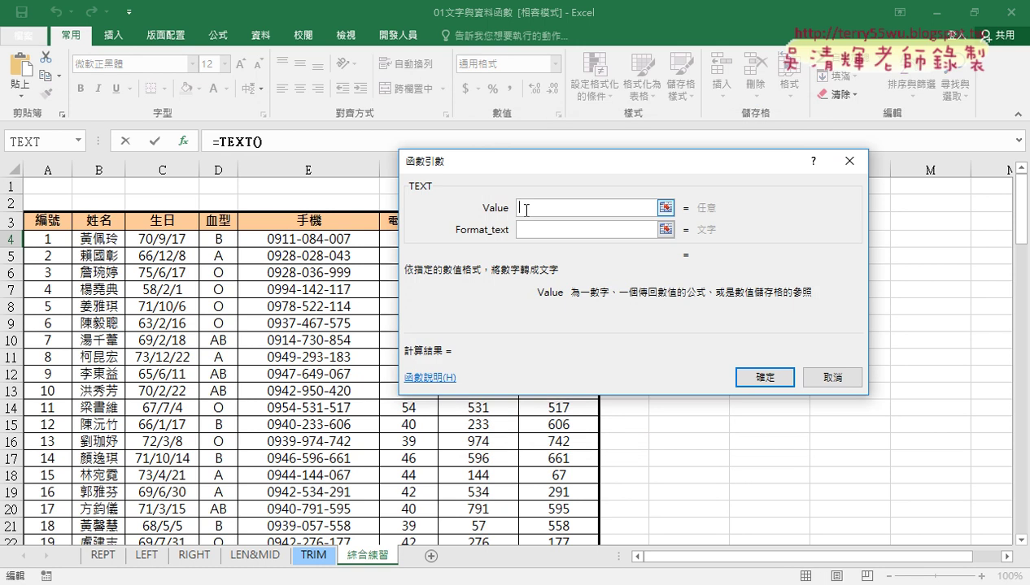
# Set TEXT's Value to C4 and Format_text to "[$-zh-TW]e/m/d;@", previewing 70/9/17.
pyautogui.click(160, 241)
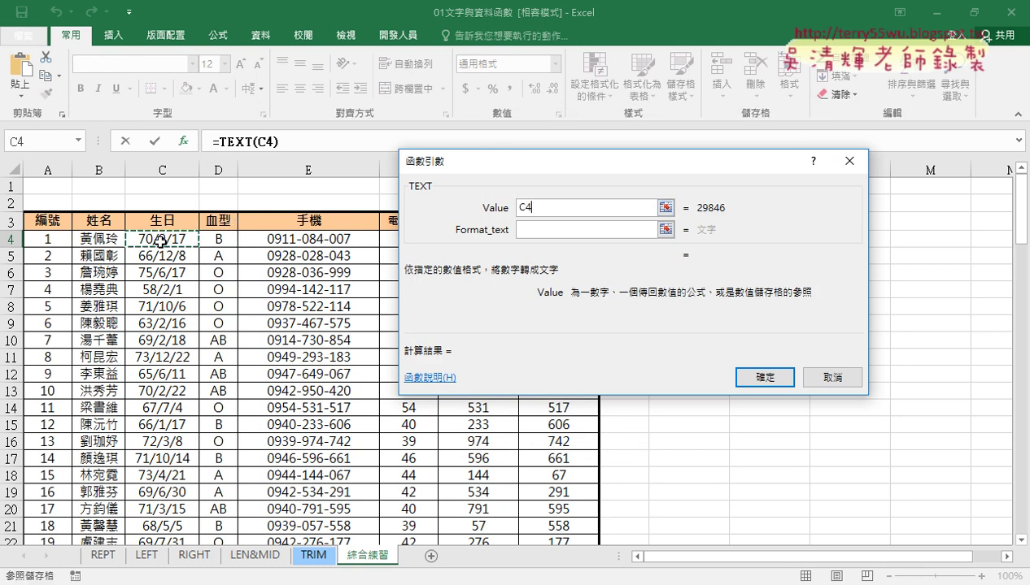
pyautogui.click(537, 230)
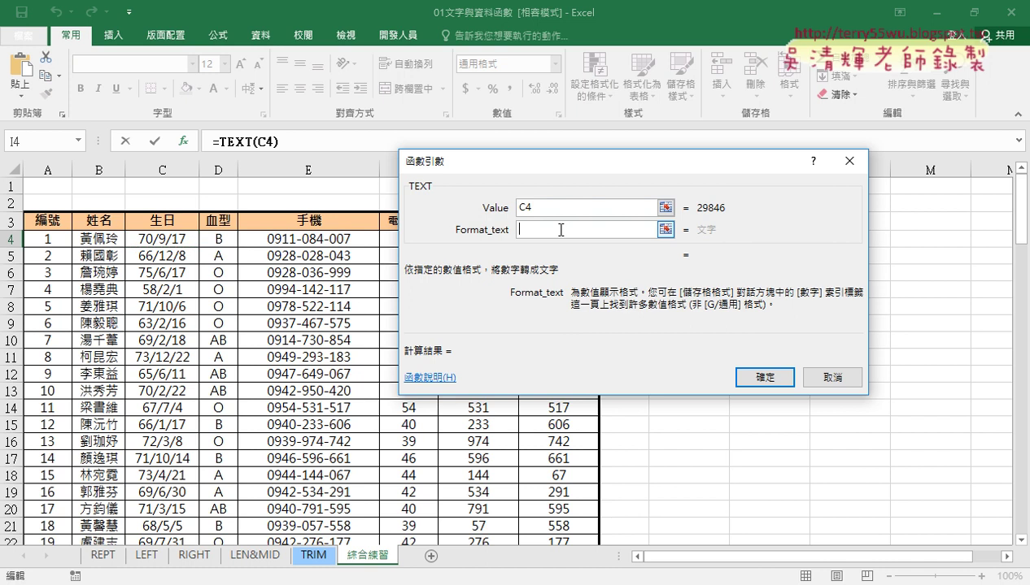
pyautogui.write('""')
pyautogui.press('Left')
pyautogui.hotkey('ctrl', 'v')
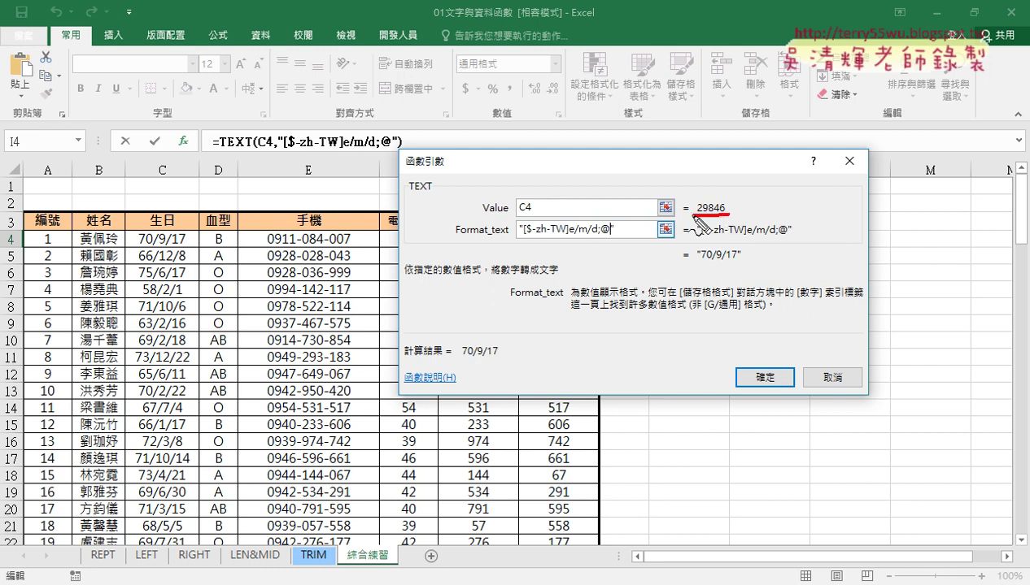
pyautogui.moveTo(715, 204)
pyautogui.mouseDown()
pyautogui.moveTo(728, 216)
pyautogui.moveTo(716, 243)
pyautogui.moveTo(745, 266)
pyautogui.mouseUp()
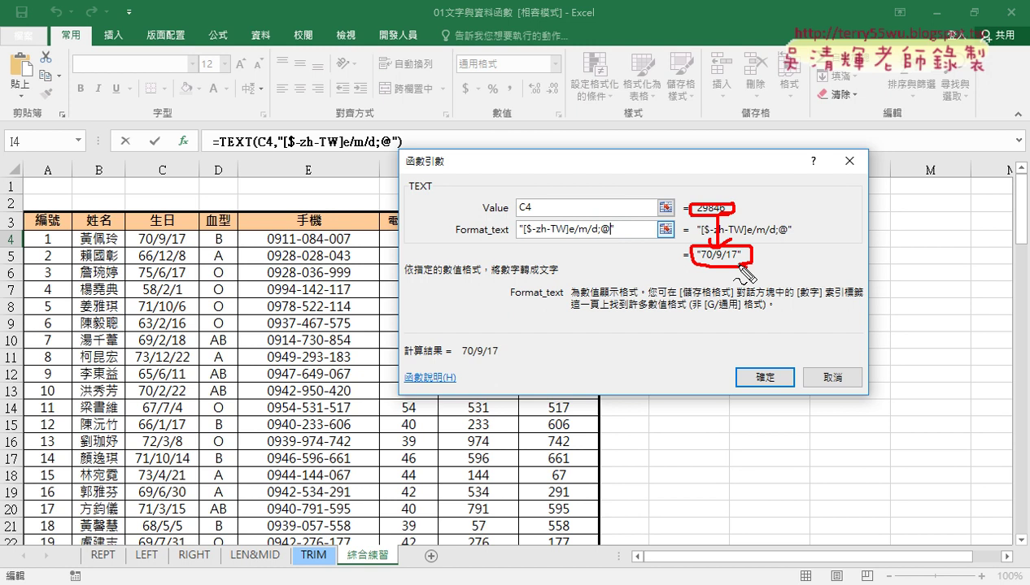
pyautogui.press('Escape')
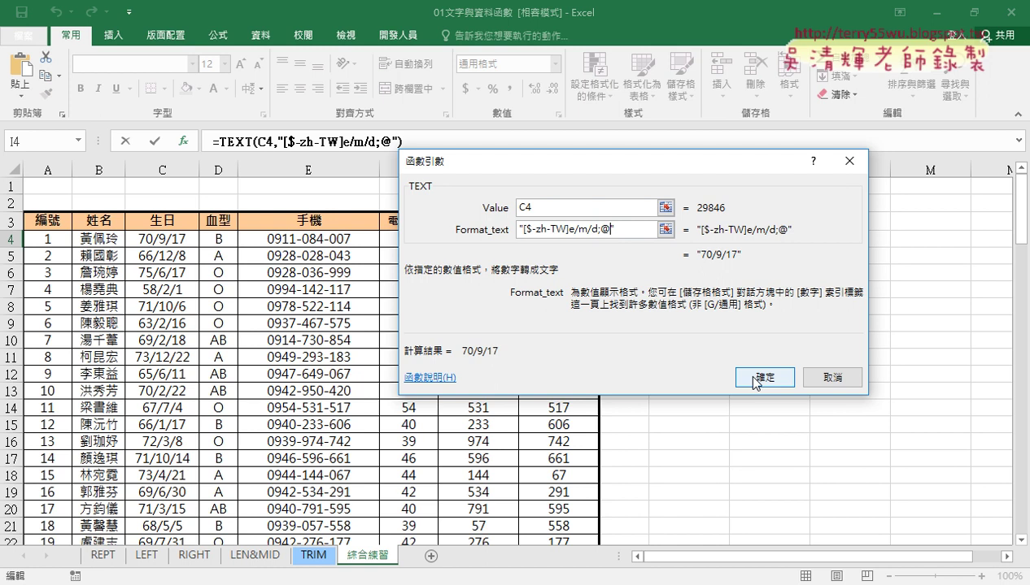
# Commit the TEXT formula, widen column I, and cut TEXT(C4,...) out of I4's formula.
pyautogui.click(754, 379)
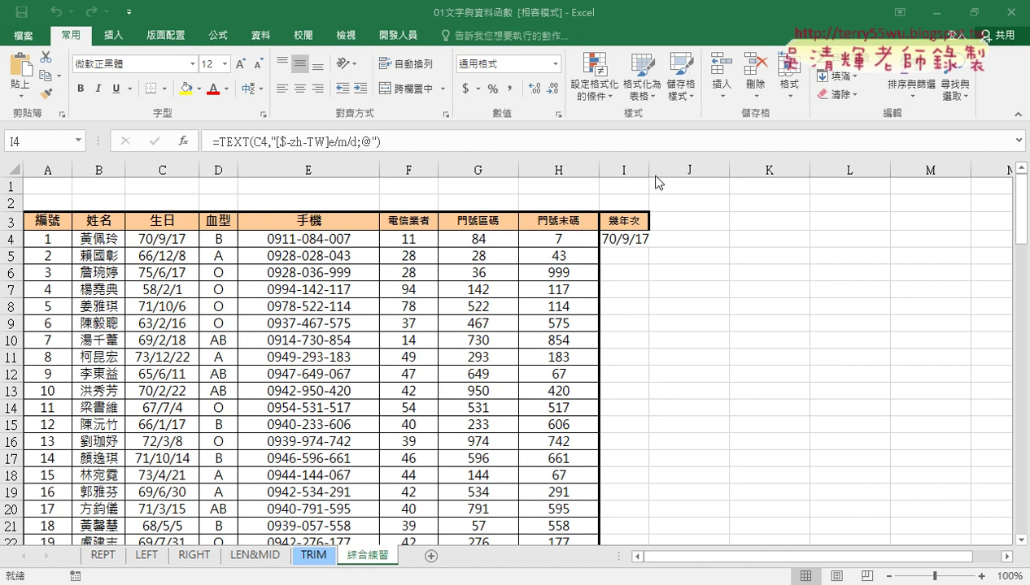
pyautogui.moveTo(648, 168); pyautogui.dragTo(657, 169)
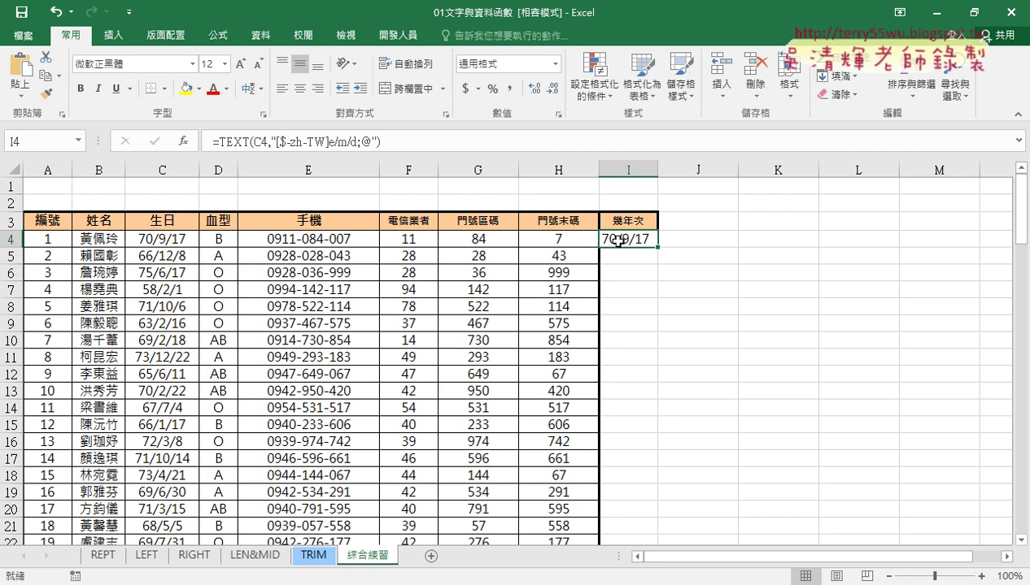
pyautogui.moveTo(395, 143); pyautogui.dragTo(217, 145)
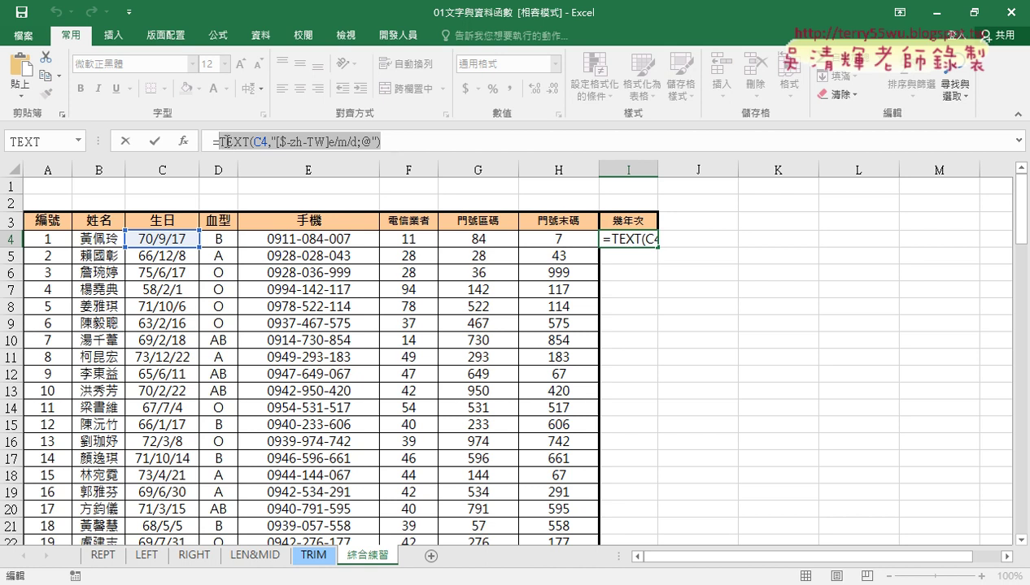
pyautogui.rightClick(228, 142)
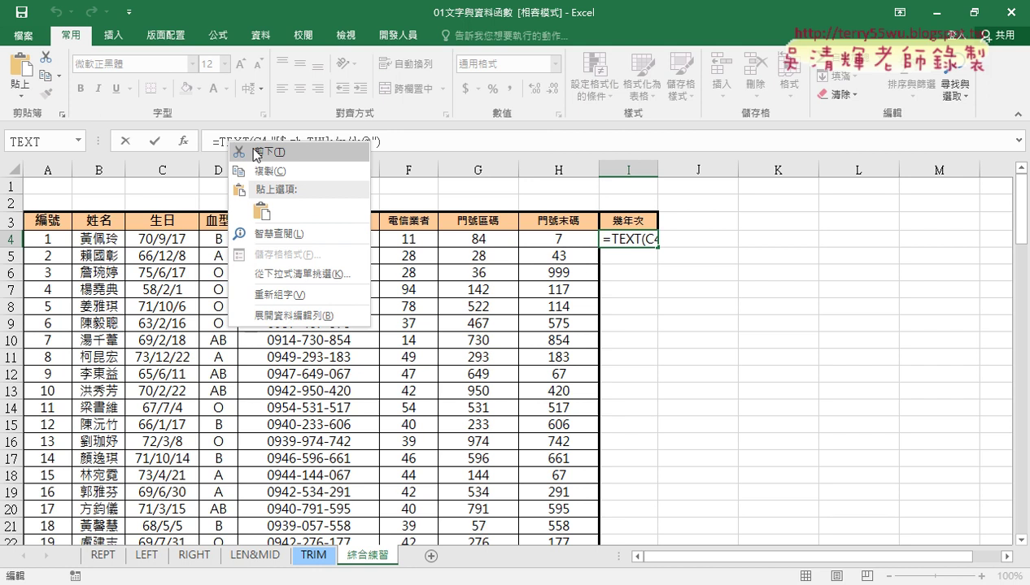
pyautogui.click(258, 152)
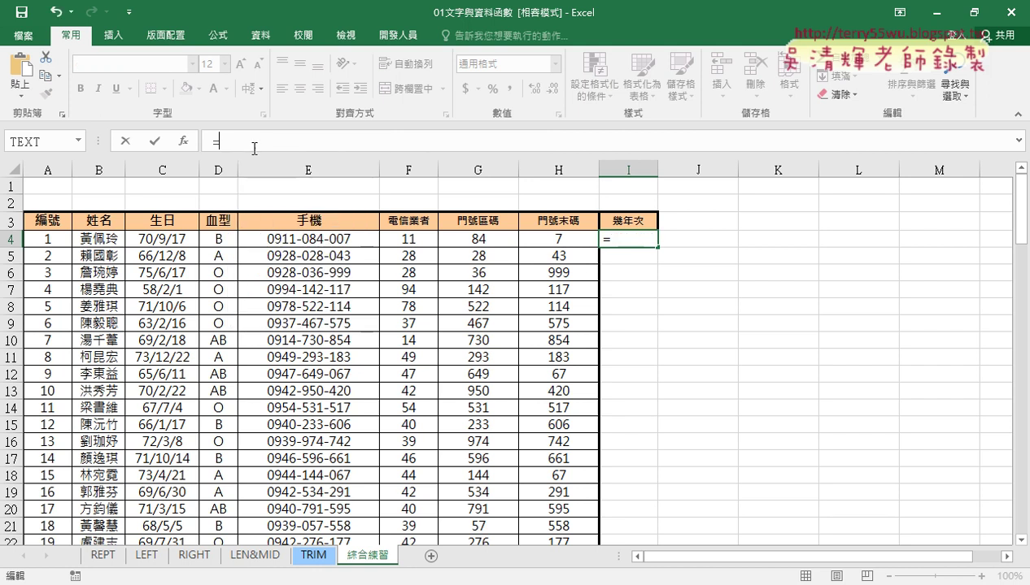
# Insert the LEFT function into I4.
pyautogui.click(183, 142)
pyautogui.click(789, 311)
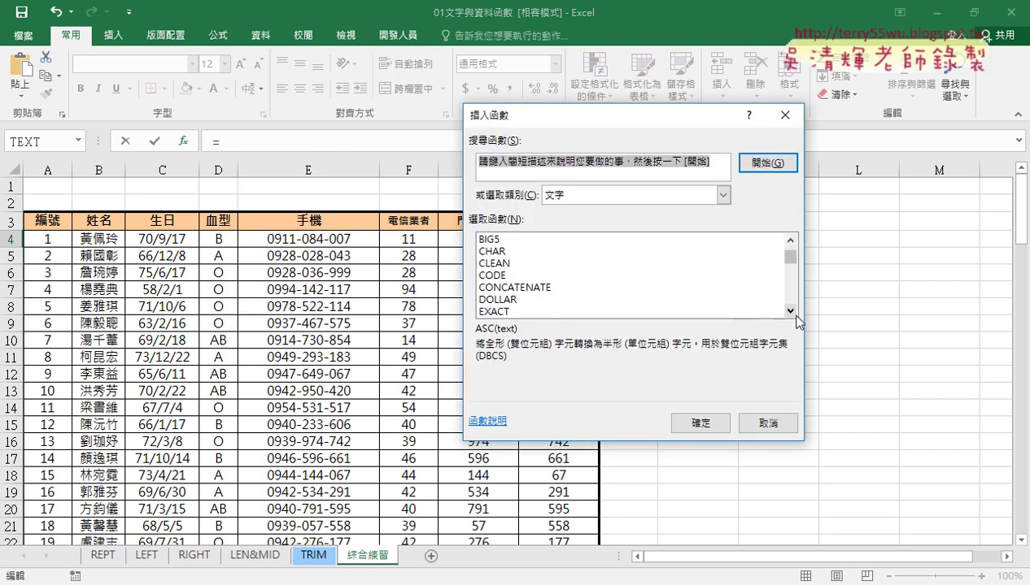
pyautogui.moveTo(796, 320); pyautogui.dragTo(796, 320)
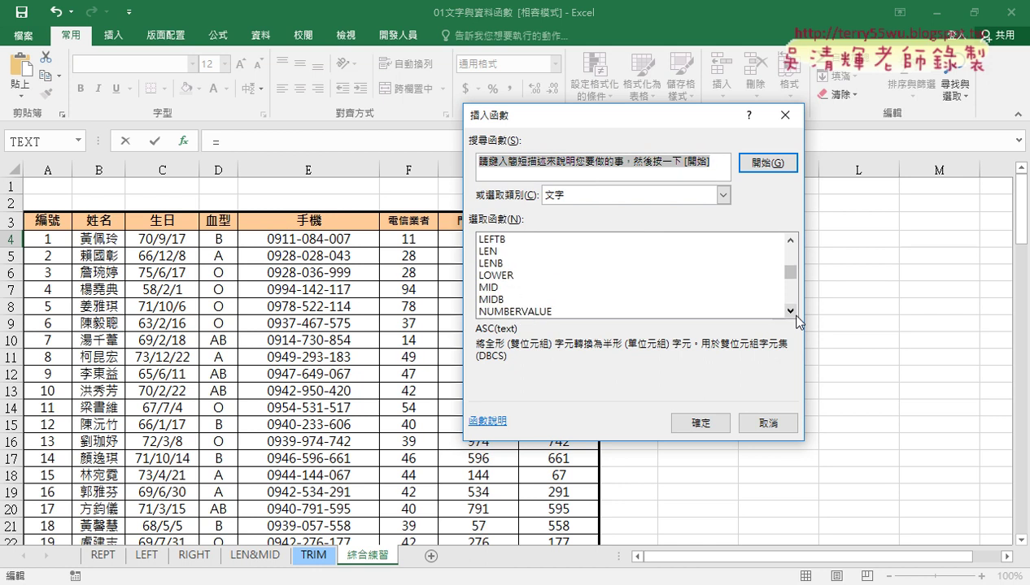
pyautogui.click(790, 240)
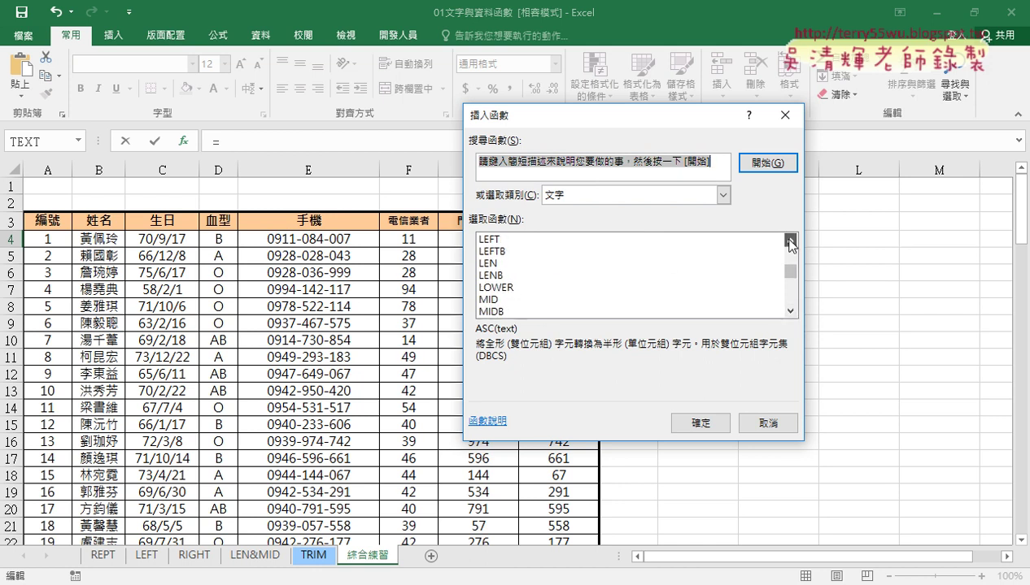
pyautogui.click(789, 240)
pyautogui.doubleClick(492, 253)
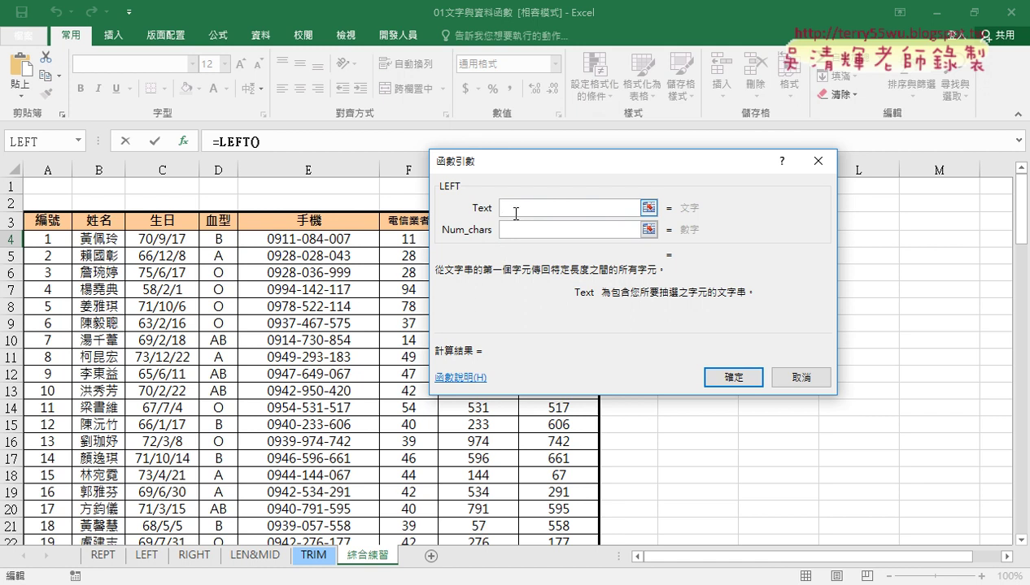
# Paste the cut TEXT expression as LEFT's Text, set Num_chars to 2, and confirm.
pyautogui.rightClick(516, 210)
pyautogui.click(545, 255)
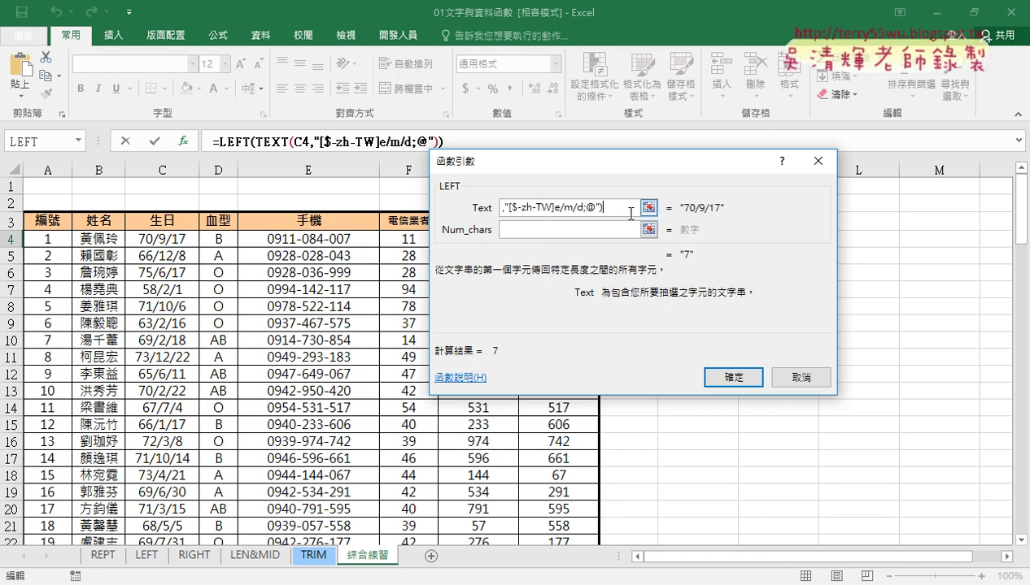
pyautogui.click(456, 208)
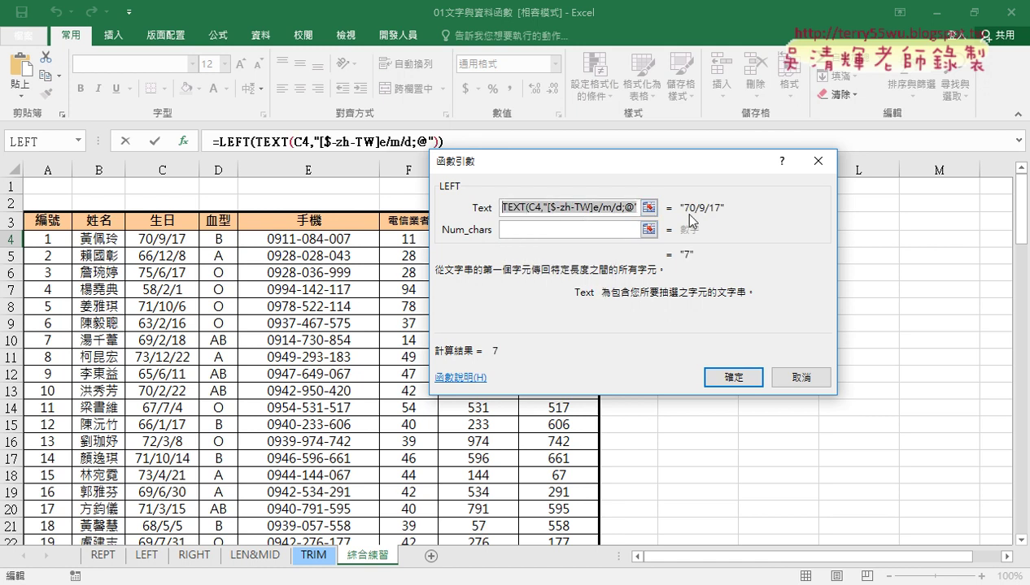
pyautogui.click(564, 233)
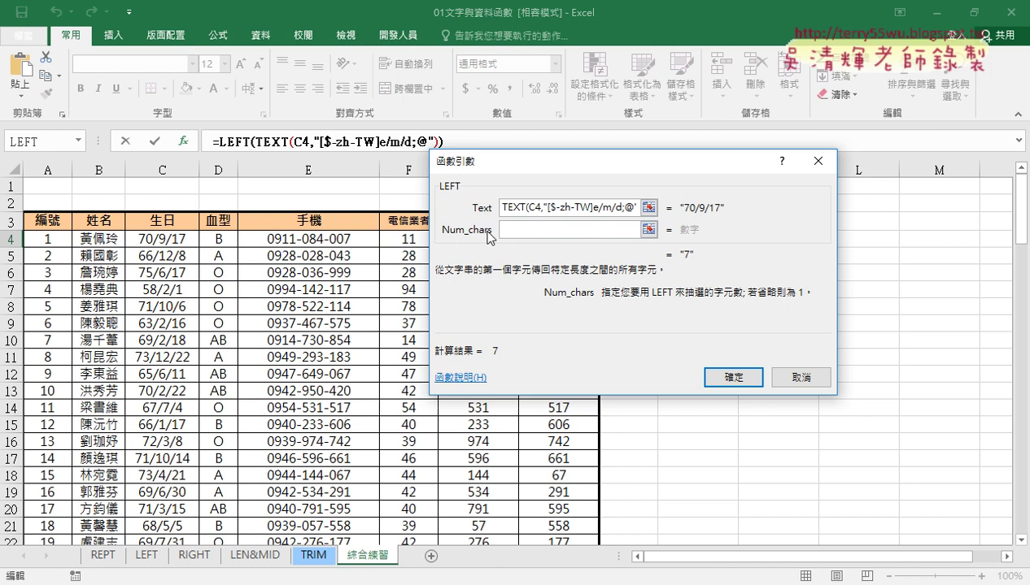
pyautogui.write('2')
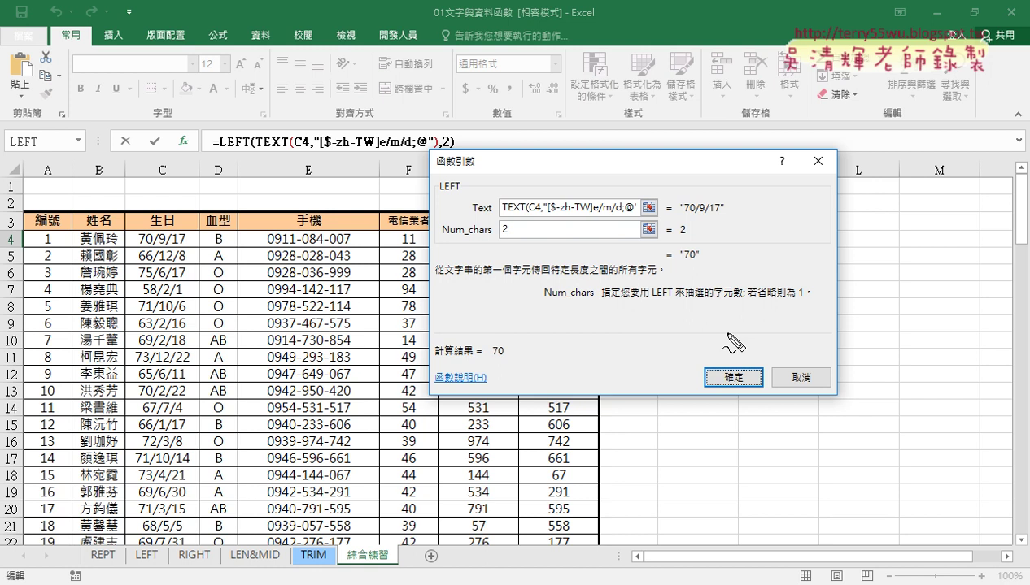
pyautogui.moveTo(716, 262); pyautogui.dragTo(713, 265)
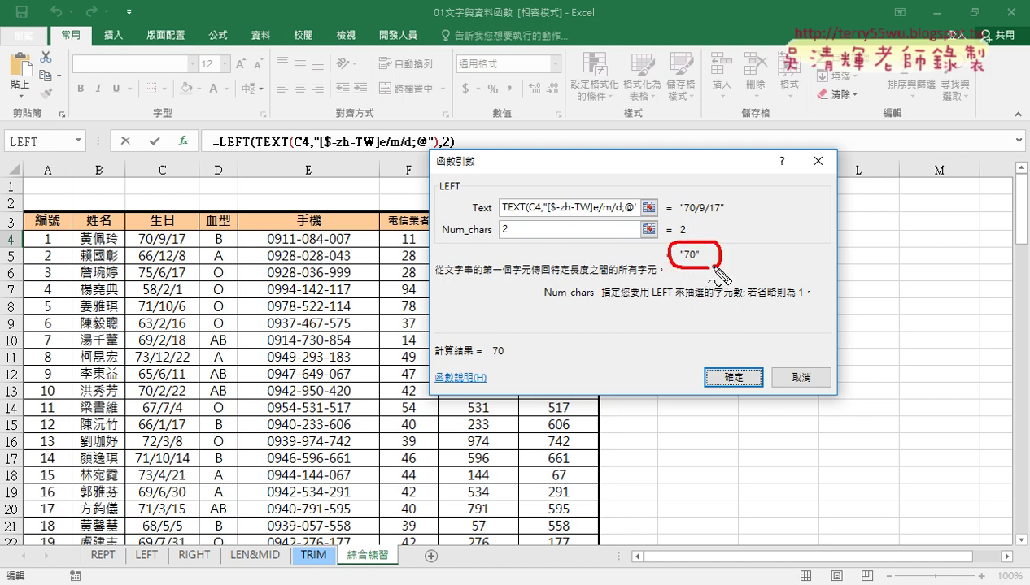
pyautogui.moveTo(731, 213); pyautogui.dragTo(712, 213)
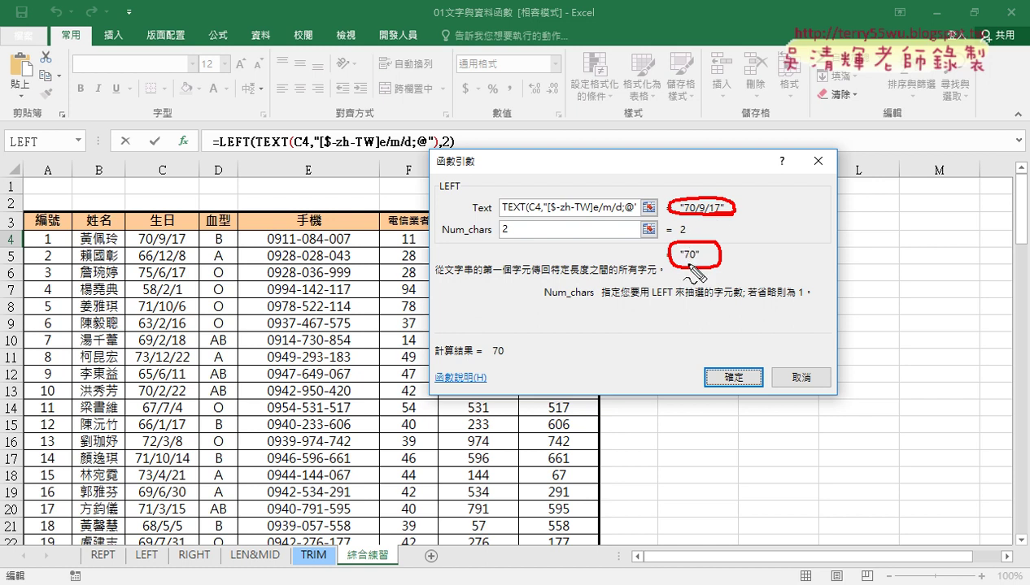
pyautogui.press('Escape')
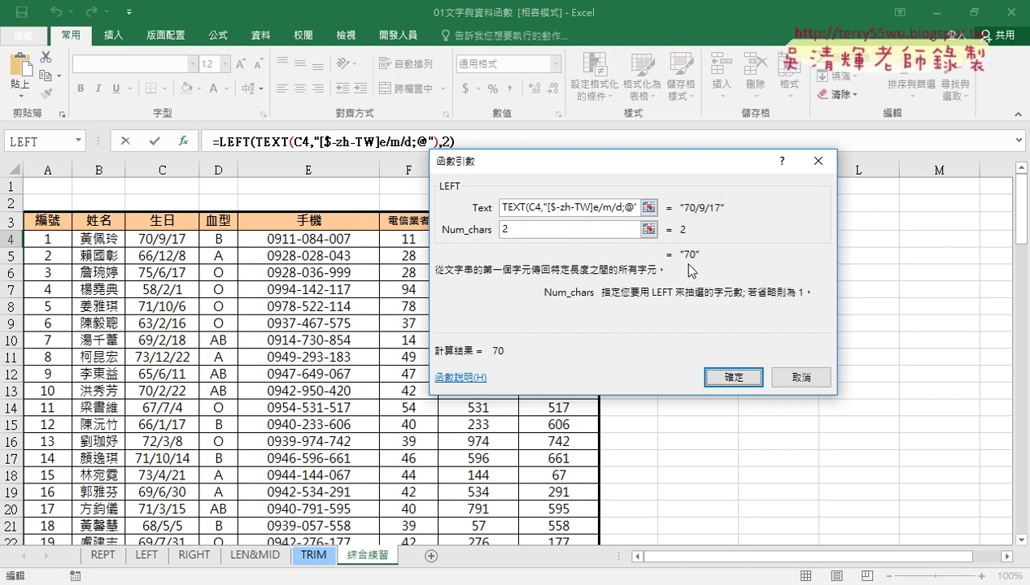
pyautogui.click(748, 364)
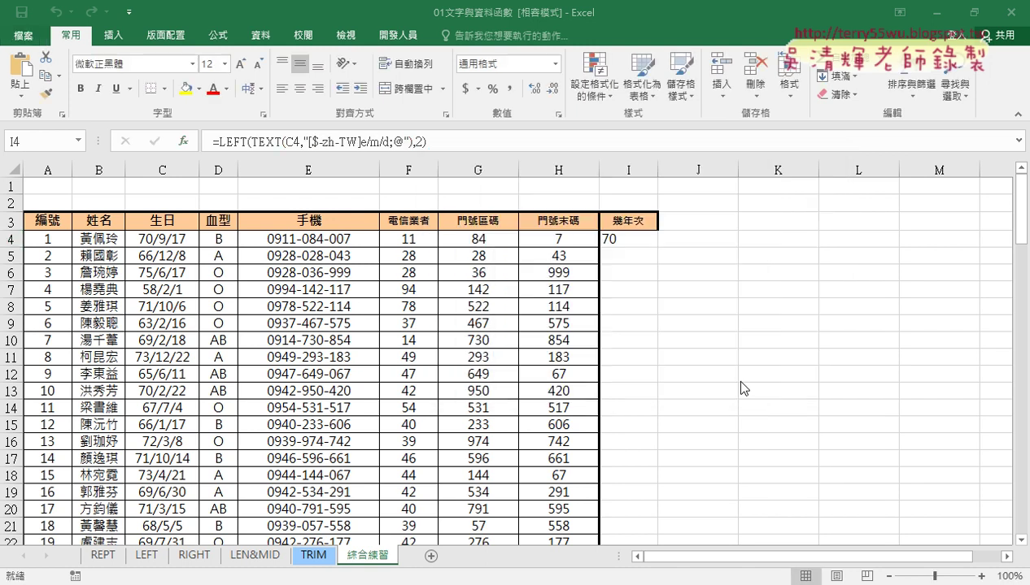
# Fill I4's LEFT formula down the 幾年次 column, giving years like 66, 75, 58.
pyautogui.doubleClick(657, 248)
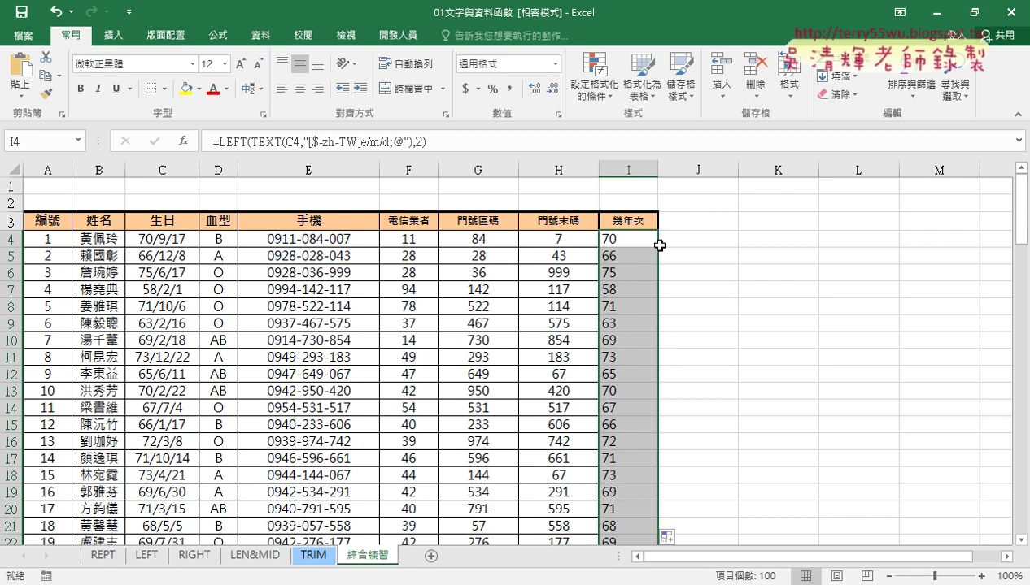
pyautogui.click(620, 244)
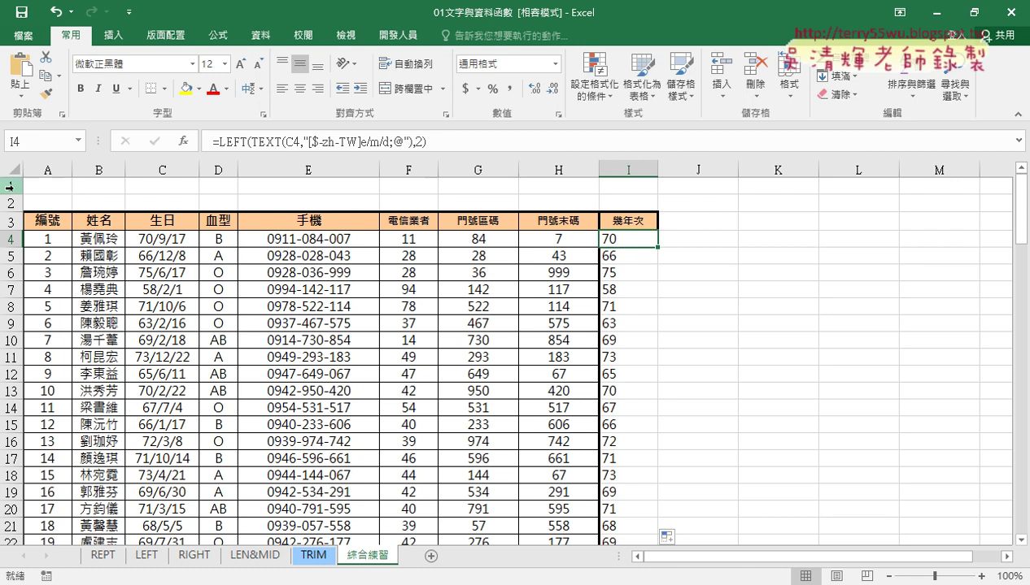
# Delete the two blank rows 1 and 2 above the table.
pyautogui.moveTo(11, 186); pyautogui.dragTo(13, 200)
pyautogui.rightClick(136, 192)
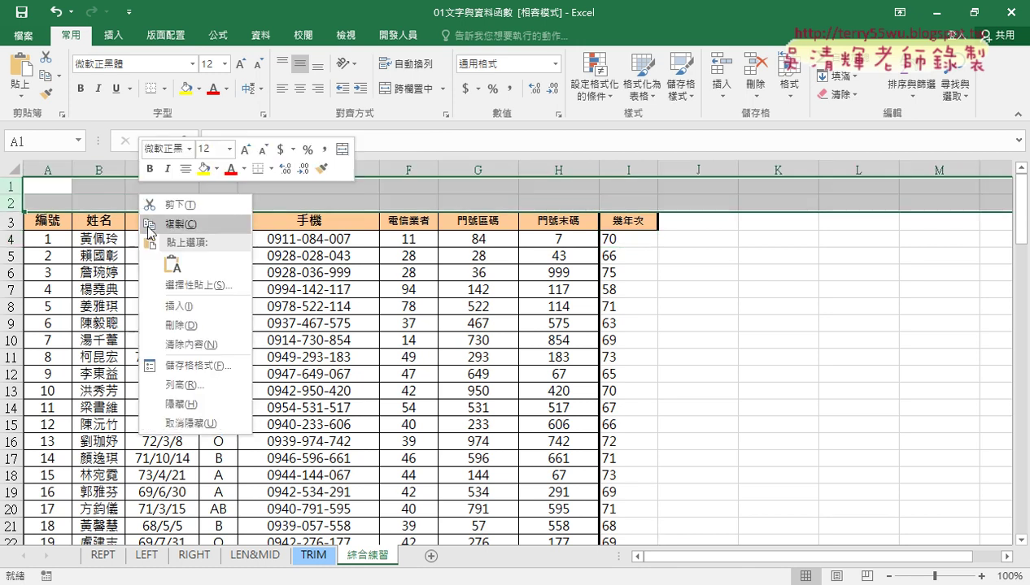
pyautogui.click(170, 326)
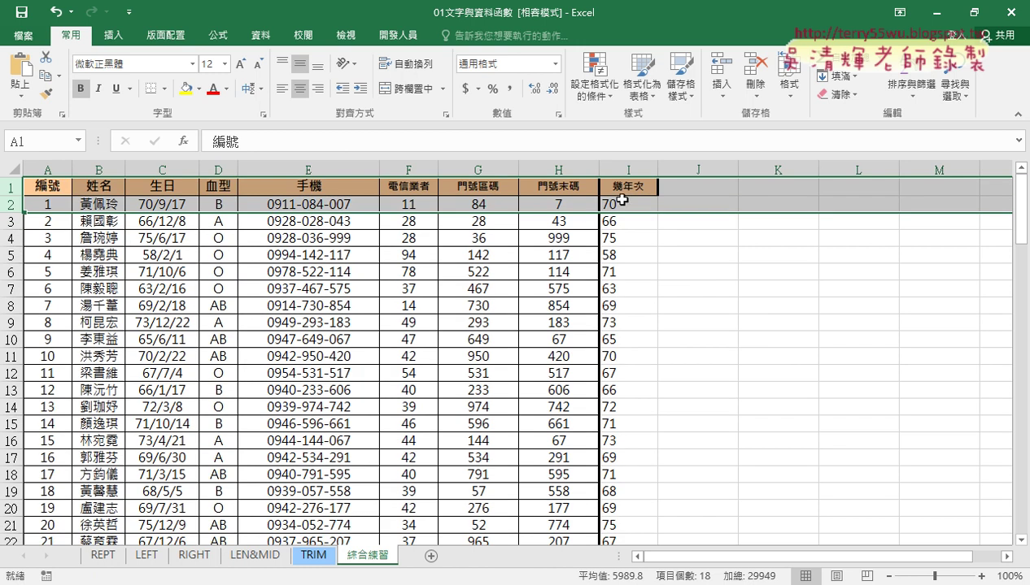
# Turn on AutoFilter for the header row from the 資料 tab.
pyautogui.click(623, 188)
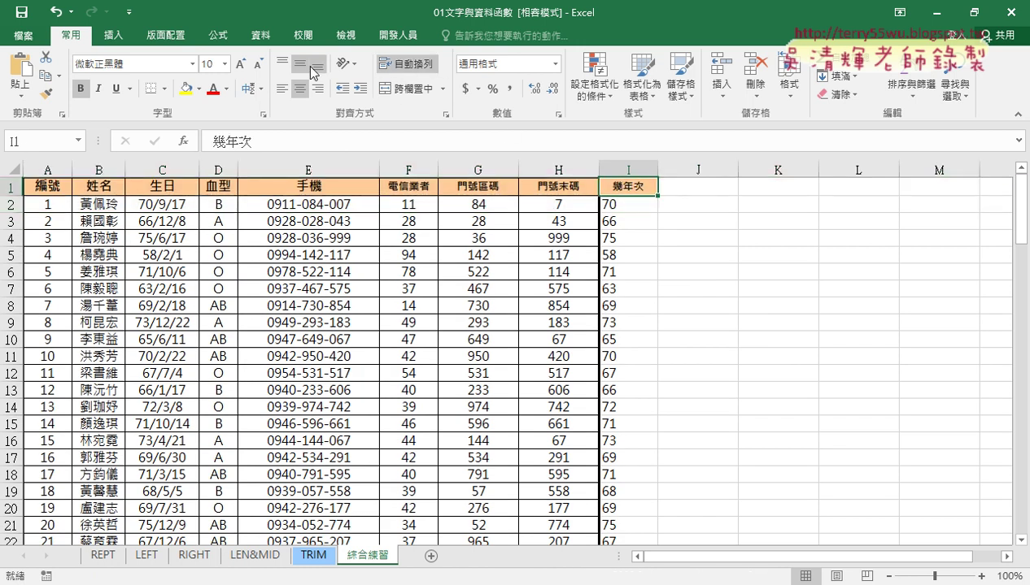
pyautogui.click(261, 38)
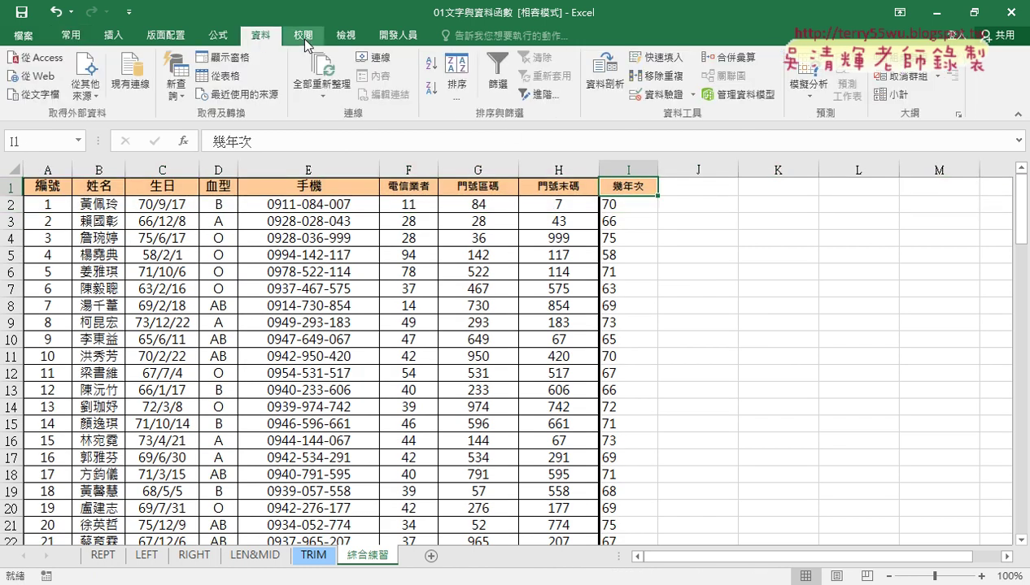
pyautogui.click(505, 75)
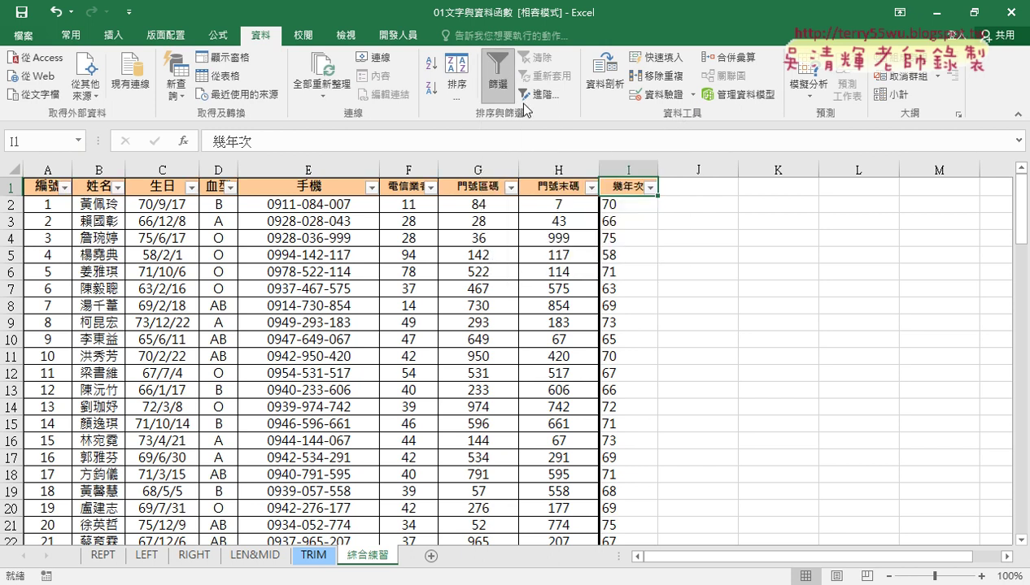
pyautogui.click(651, 188)
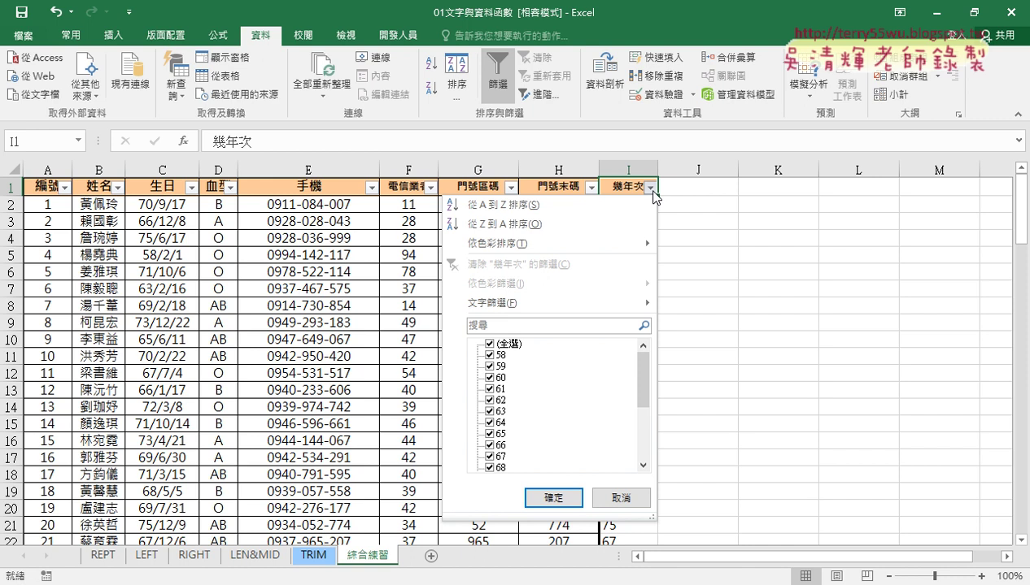
pyautogui.moveTo(521, 303)
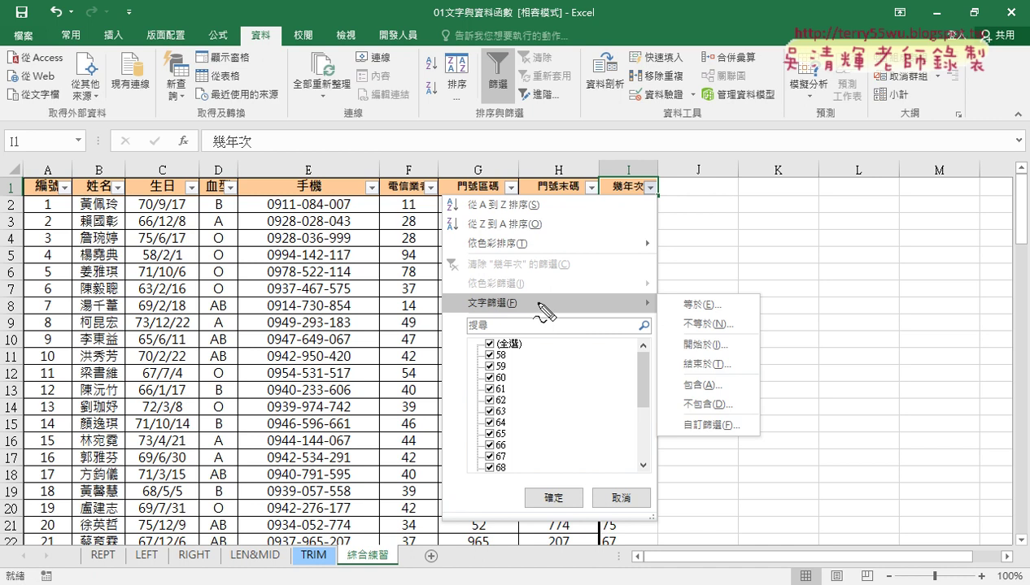
pyautogui.moveTo(510, 327); pyautogui.dragTo(517, 335)
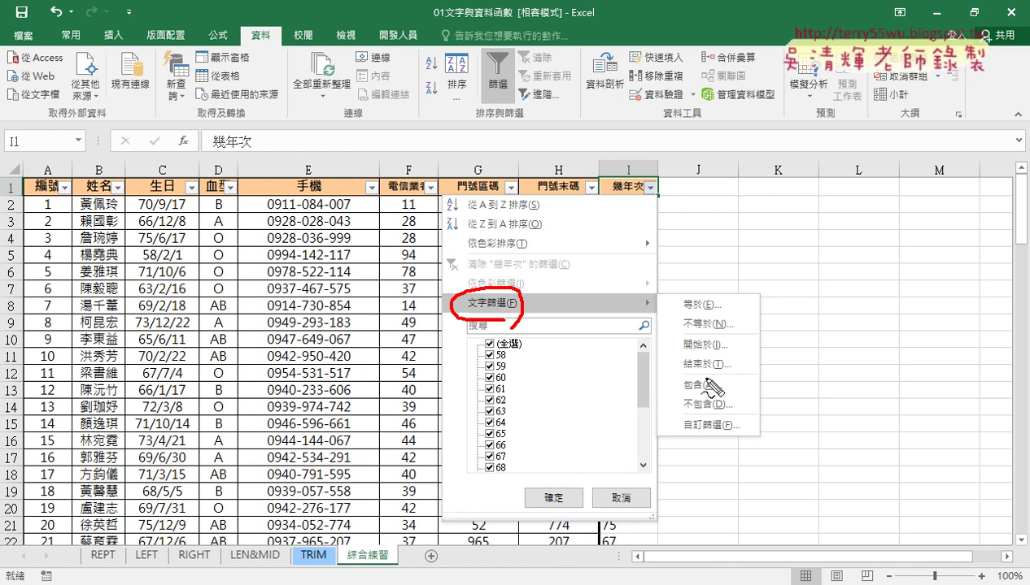
pyautogui.click(704, 382)
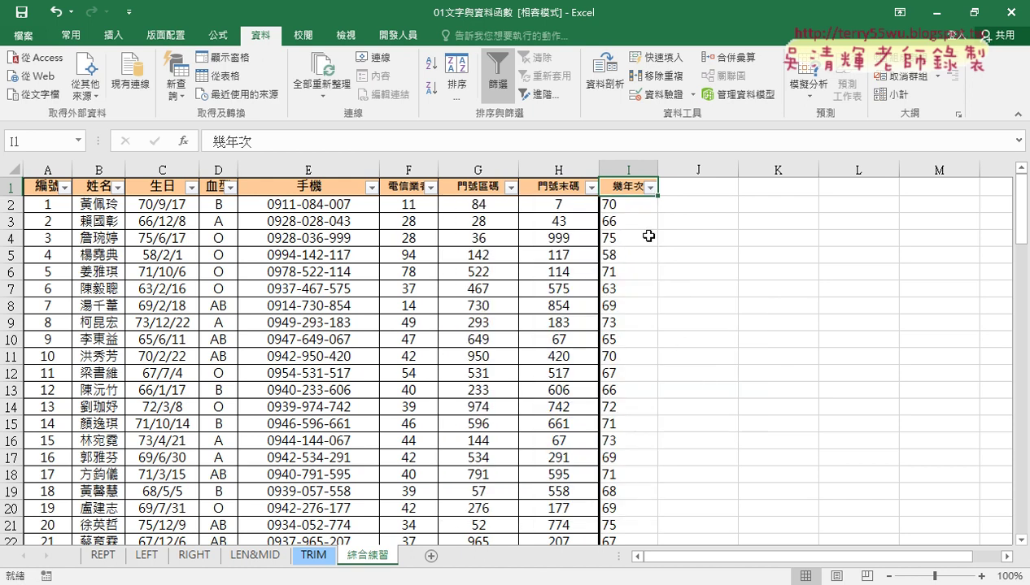
pyautogui.click(625, 204)
# Wrap I2's LEFT formula in VALUE( ... ) so it returns the number 70.
pyautogui.click(216, 142)
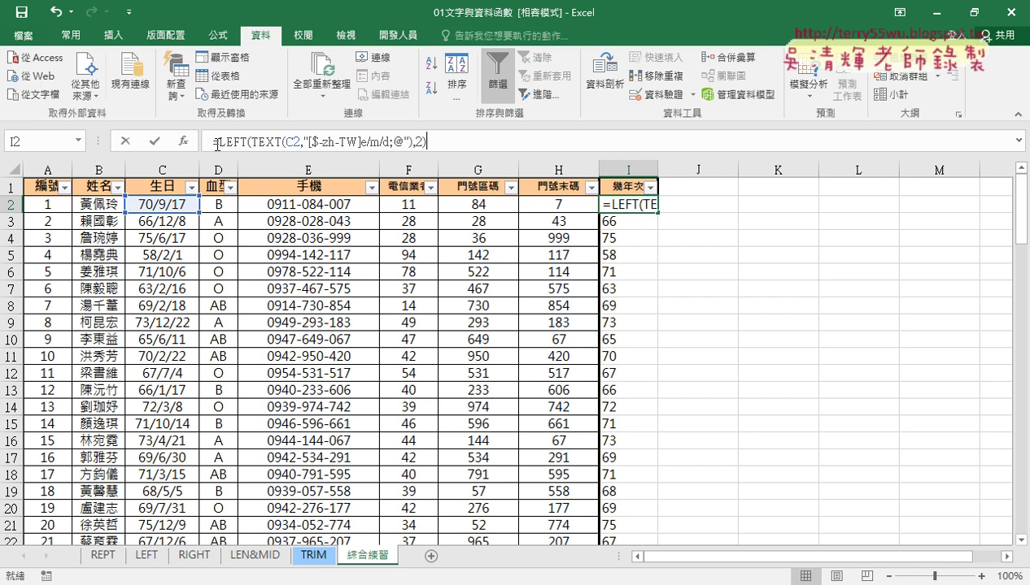
pyautogui.moveTo(222, 142); pyautogui.dragTo(442, 143)
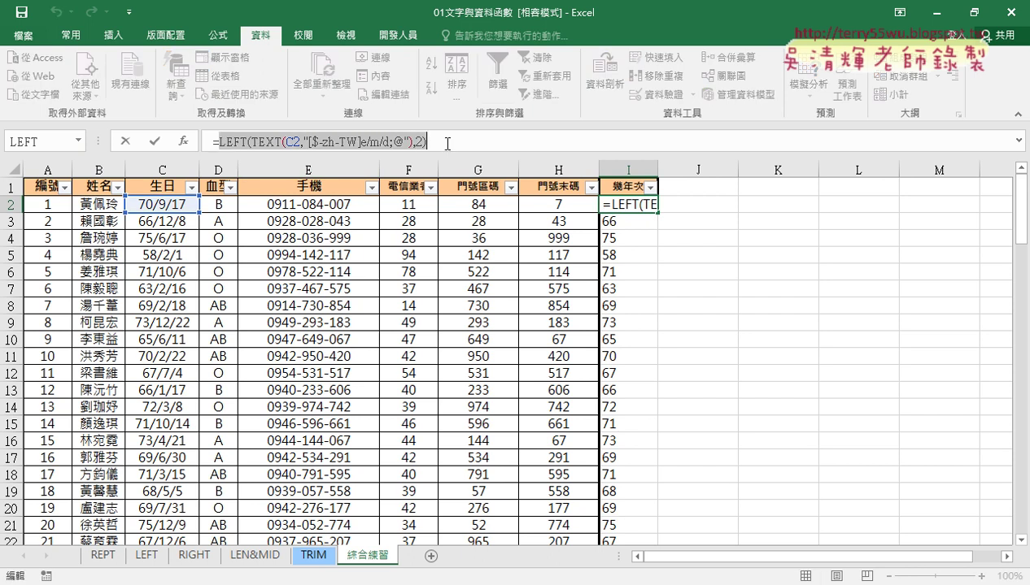
pyautogui.click(222, 144)
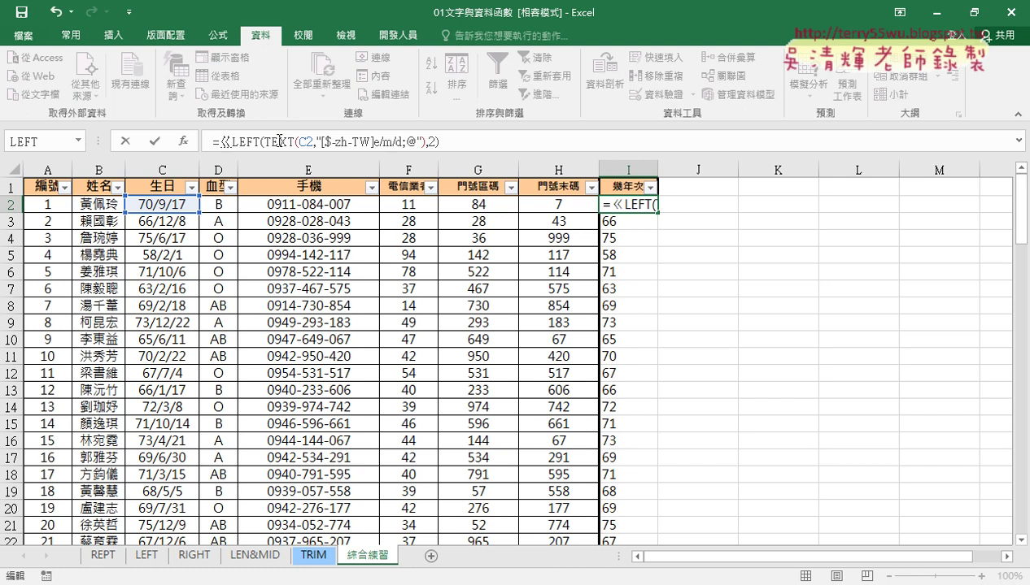
pyautogui.write('valu')
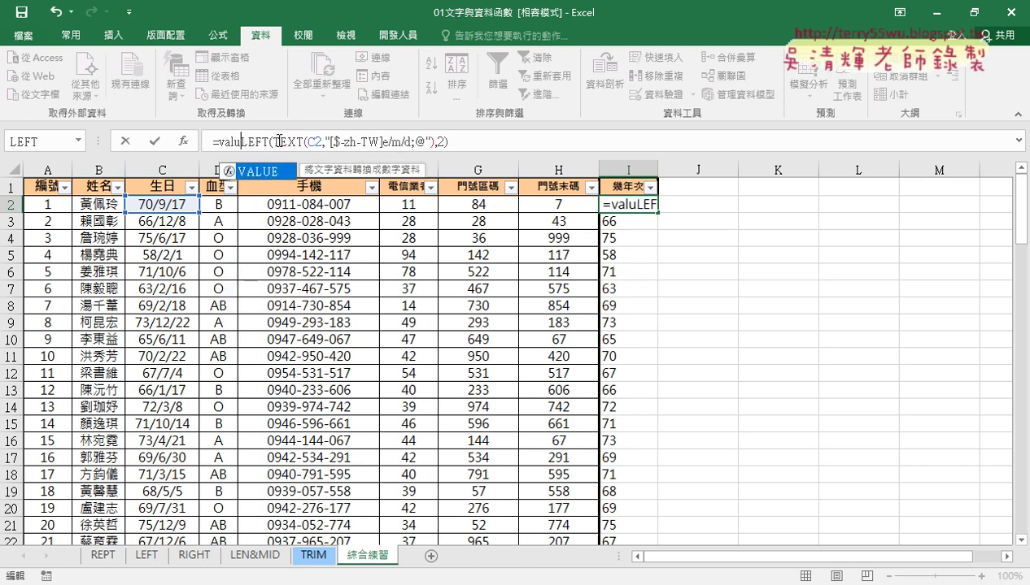
pyautogui.write('e(')
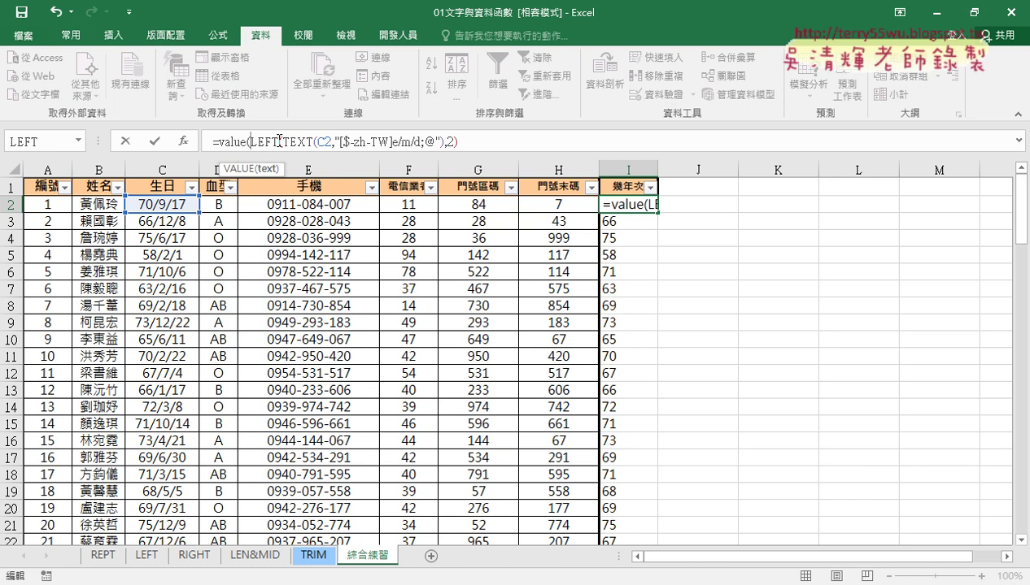
pyautogui.click(481, 138)
pyautogui.write(')')
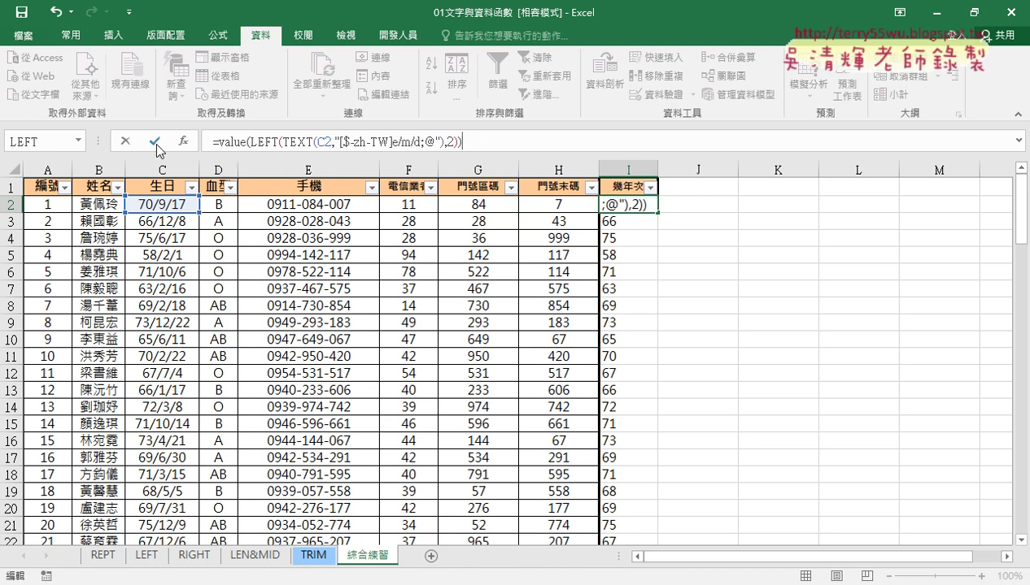
pyautogui.click(154, 140)
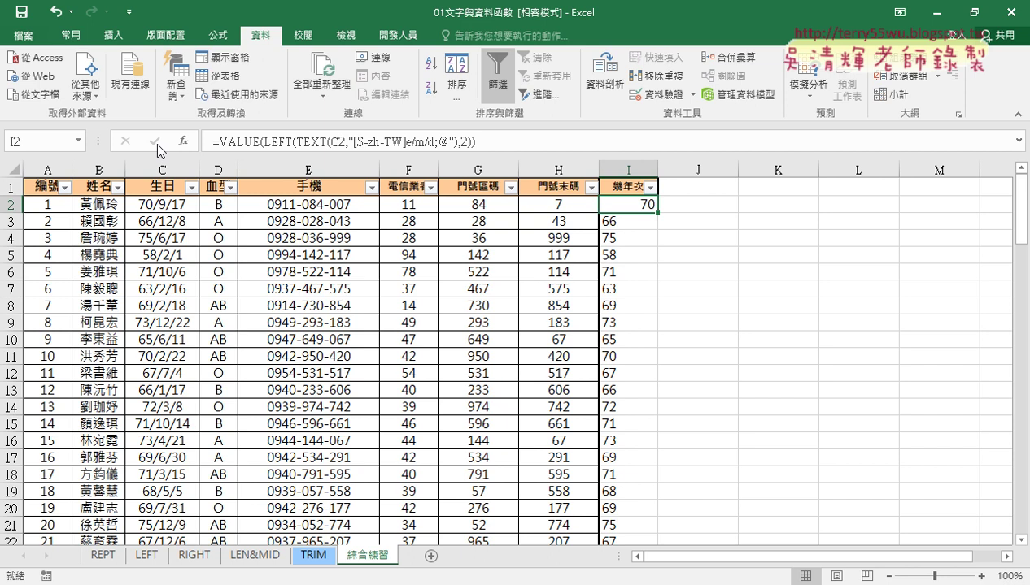
# Fill the VALUE formula down from I2 and select the whole 幾年次 column.
pyautogui.doubleClick(658, 214)
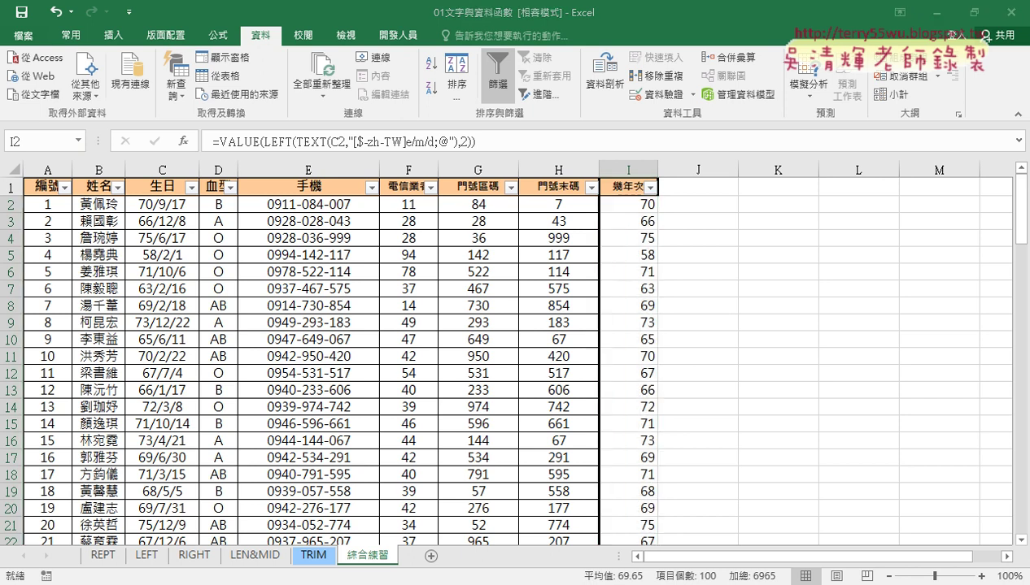
pyautogui.click(641, 168)
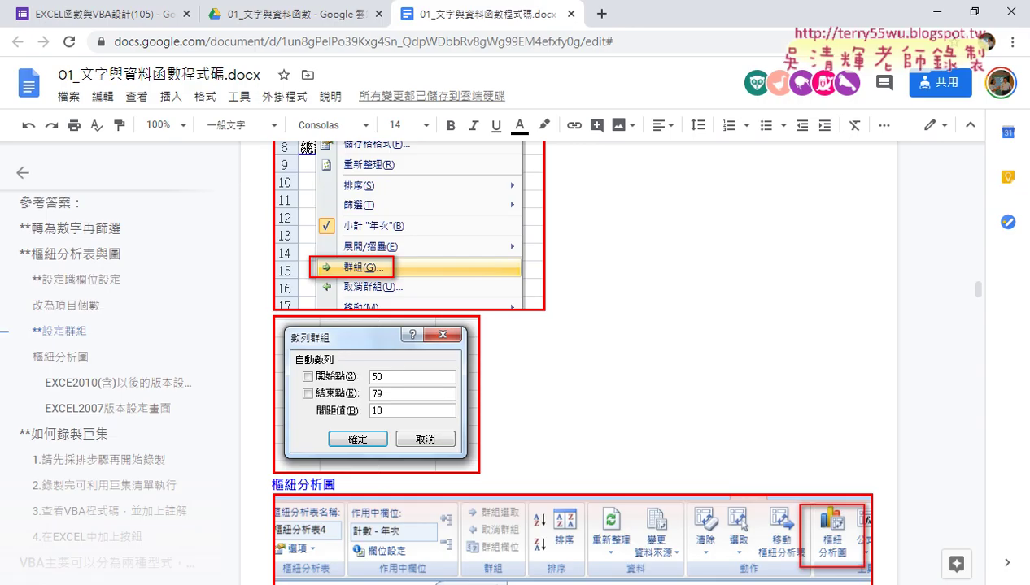
# Scroll the Google Docs guide to the 樞紐分析表與圖 pivot table and chart example.
pyautogui.scroll(-3, 544, 356)
pyautogui.scroll(-3, 543, 357)
pyautogui.scroll(-3, 539, 359)
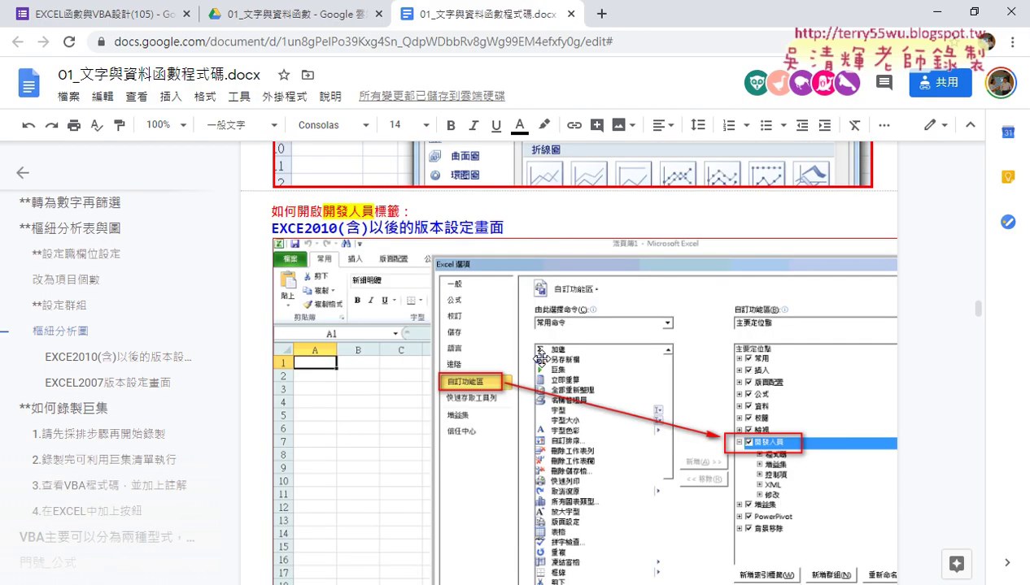
pyautogui.scroll(5, 539, 358)
pyautogui.scroll(5, 541, 358)
pyautogui.scroll(5, 544, 359)
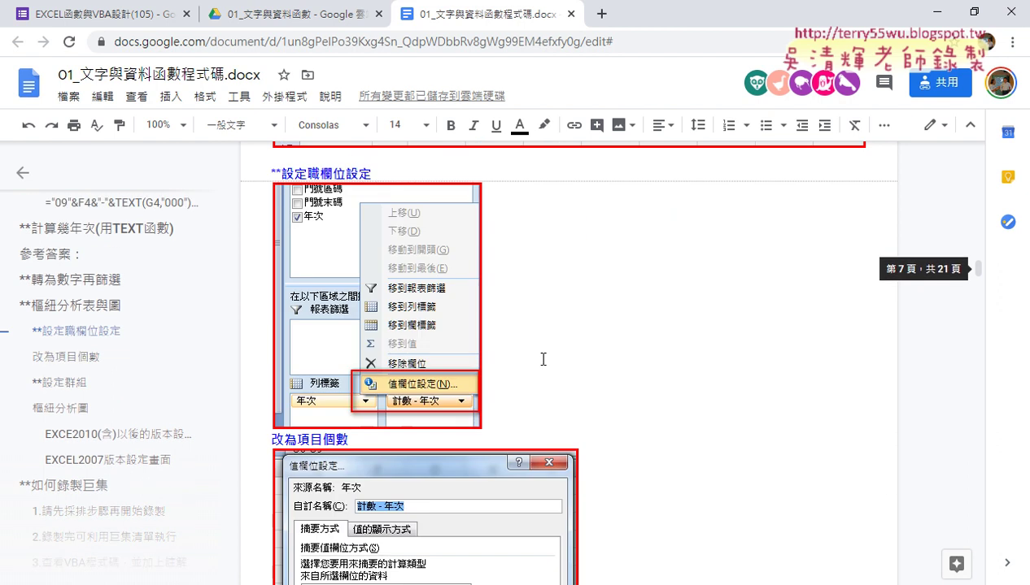
pyautogui.scroll(3, 541, 358)
pyautogui.scroll(1, 533, 353)
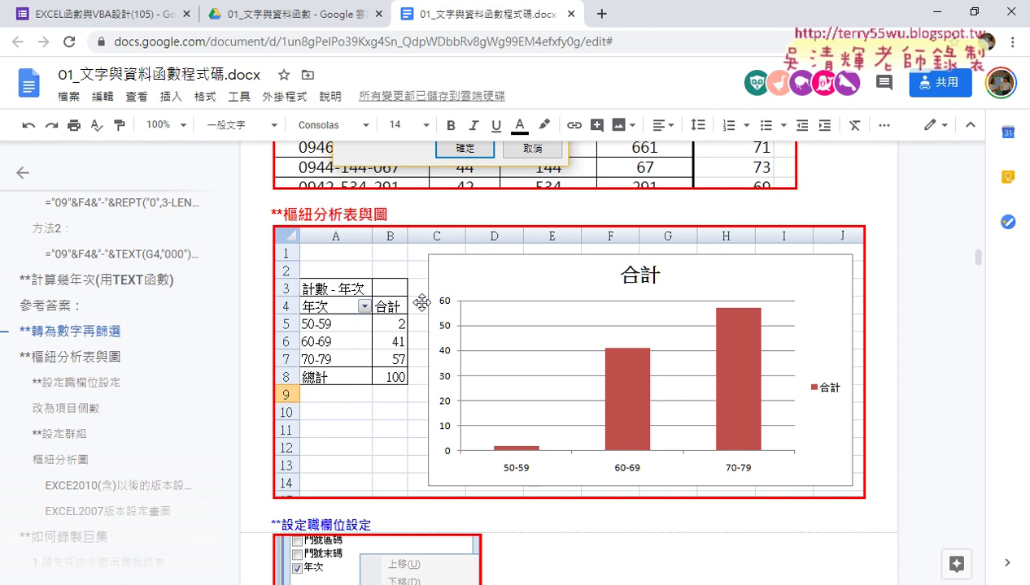
# Scroll up to the 參考答案 formulas, then down to the 轉為數字再篩選 screenshot.
pyautogui.scroll(5, 707, 227)
pyautogui.scroll(2, 707, 228)
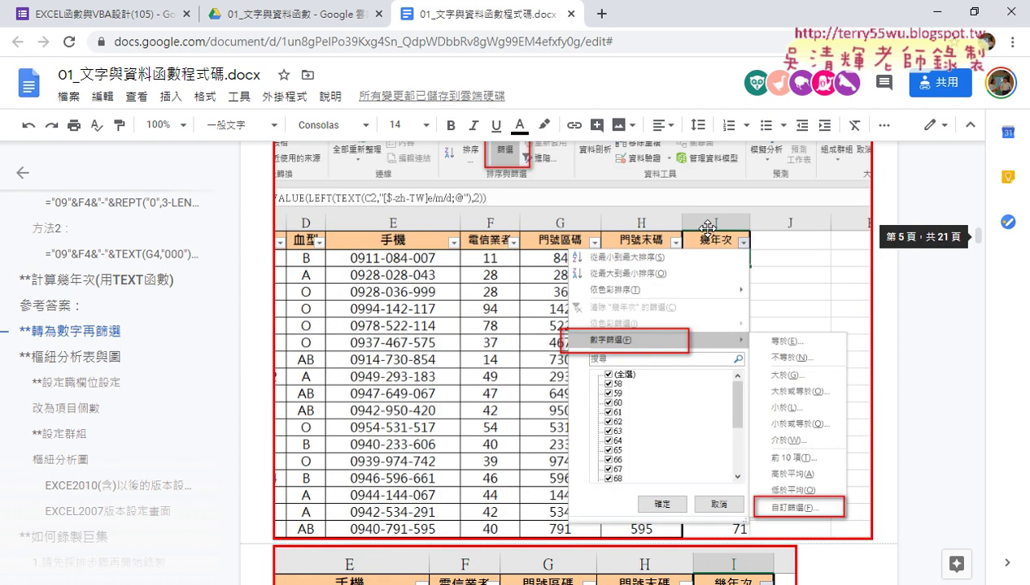
pyautogui.scroll(4, 707, 228)
pyautogui.scroll(1, 707, 228)
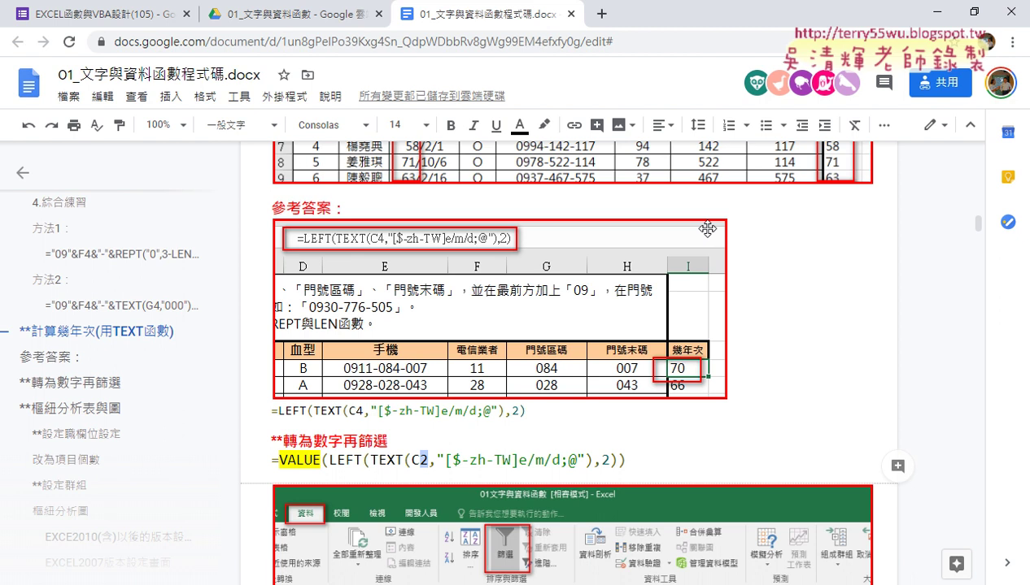
pyautogui.scroll(-1, 845, 286)
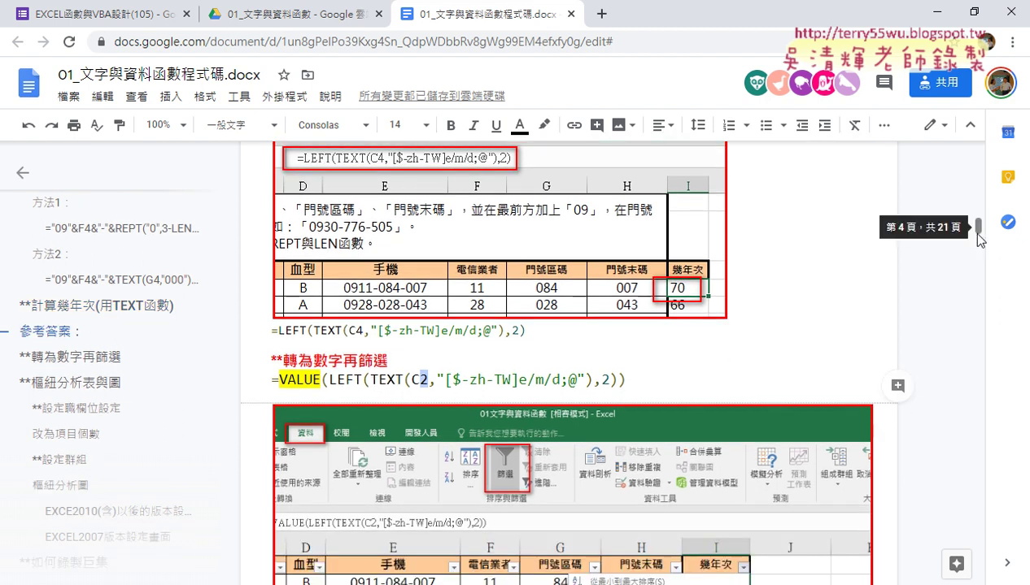
pyautogui.scroll(-1, 978, 233)
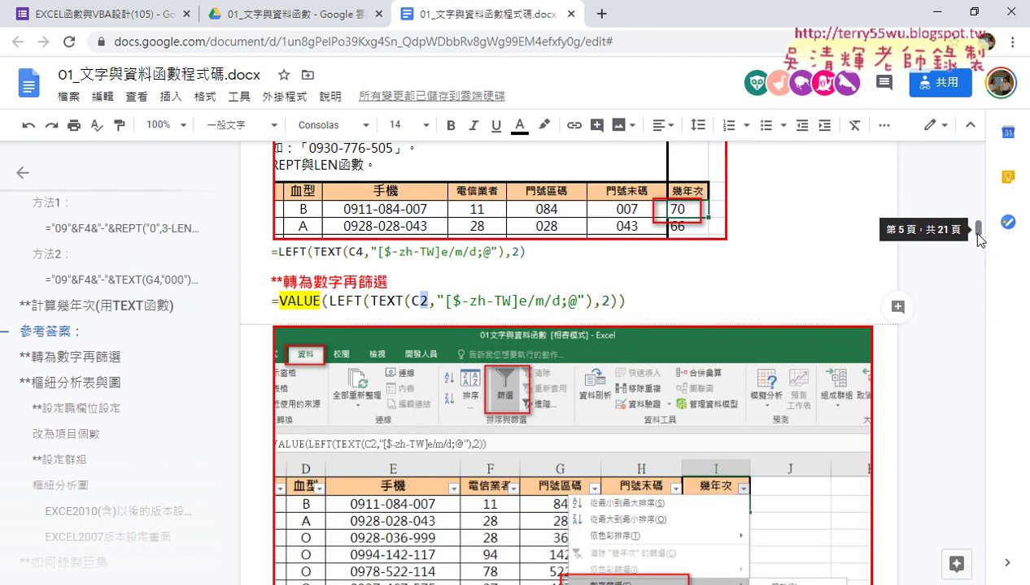
pyautogui.scroll(-2, 978, 233)
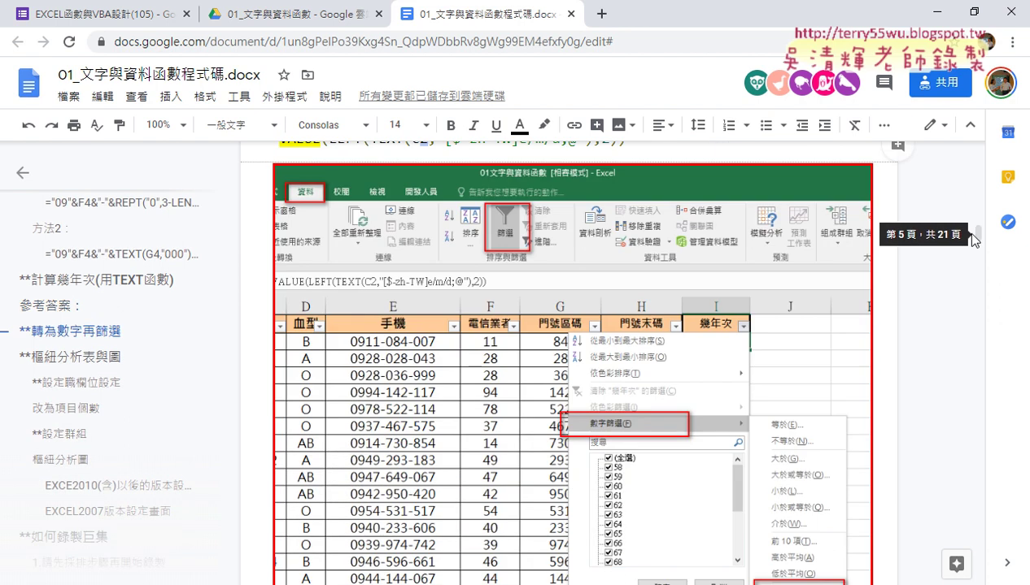